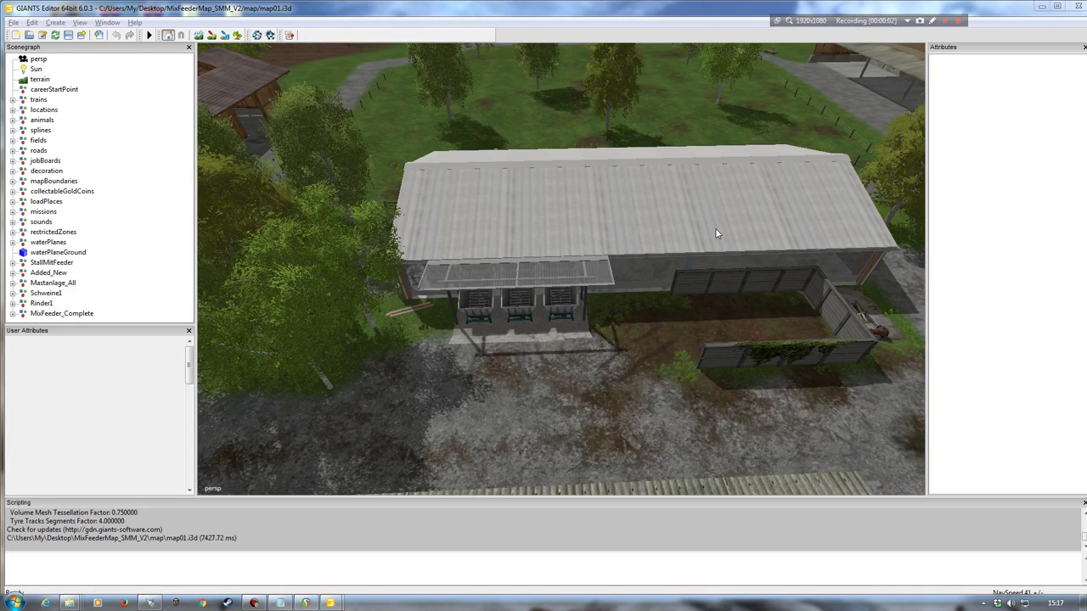
- Pick the barn's roof in the scene, check its parent group StallMitFeeder in the scenegraph, and clear the selection
alt+drag(715, 228, 626, 264)
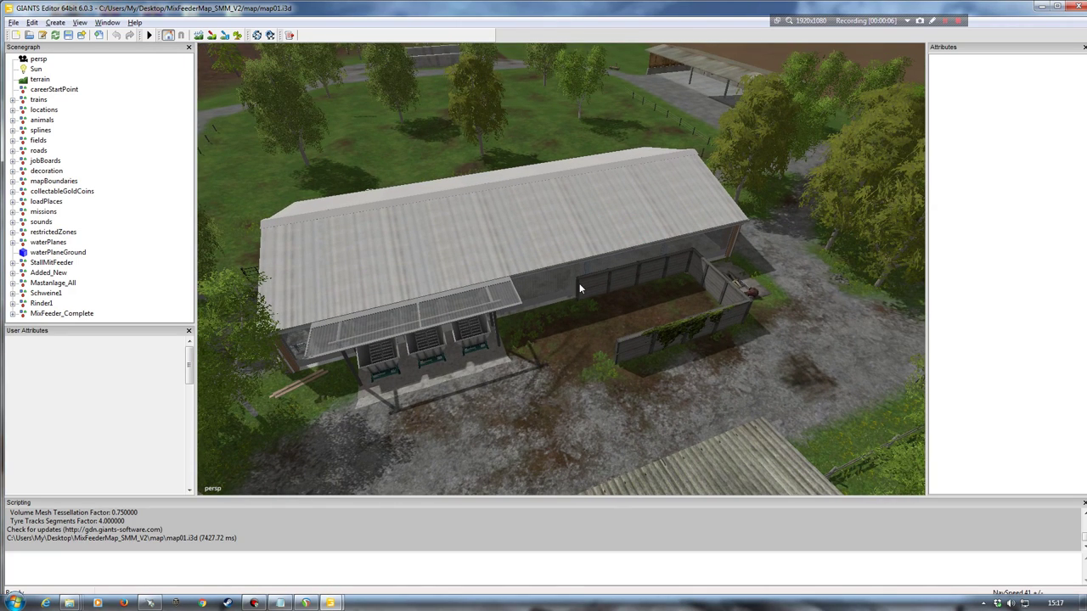
alt+drag(544, 317, 543, 255)
click(545, 234)
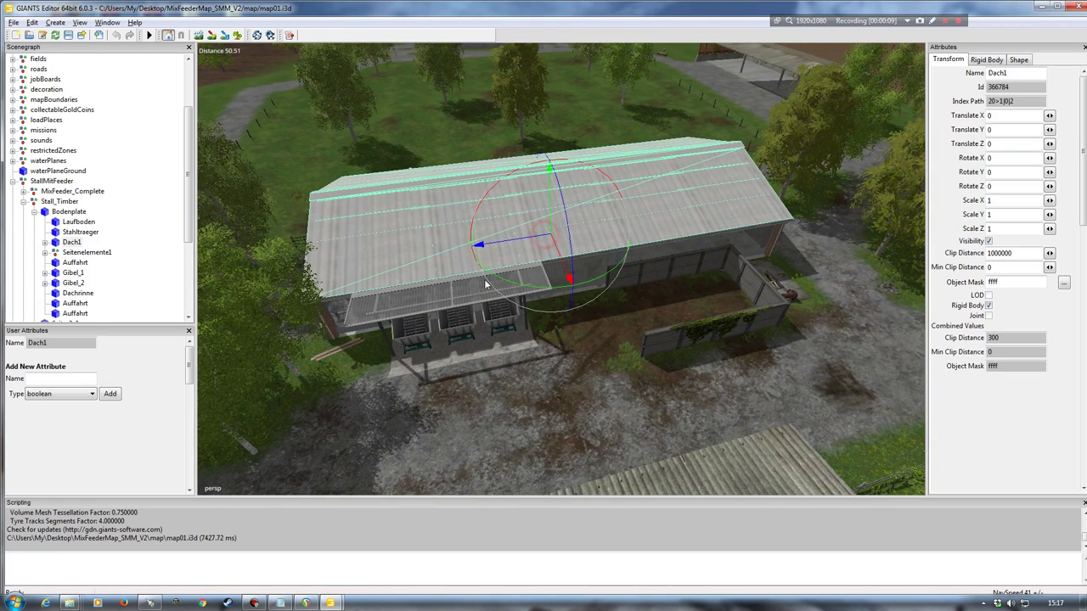
click(50, 181)
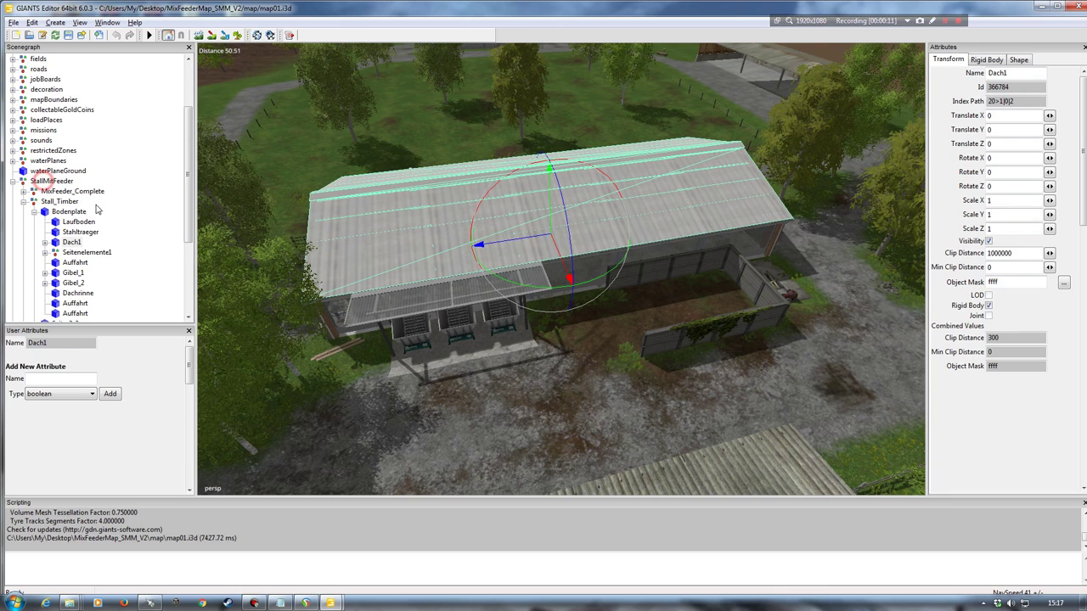
click(13, 181)
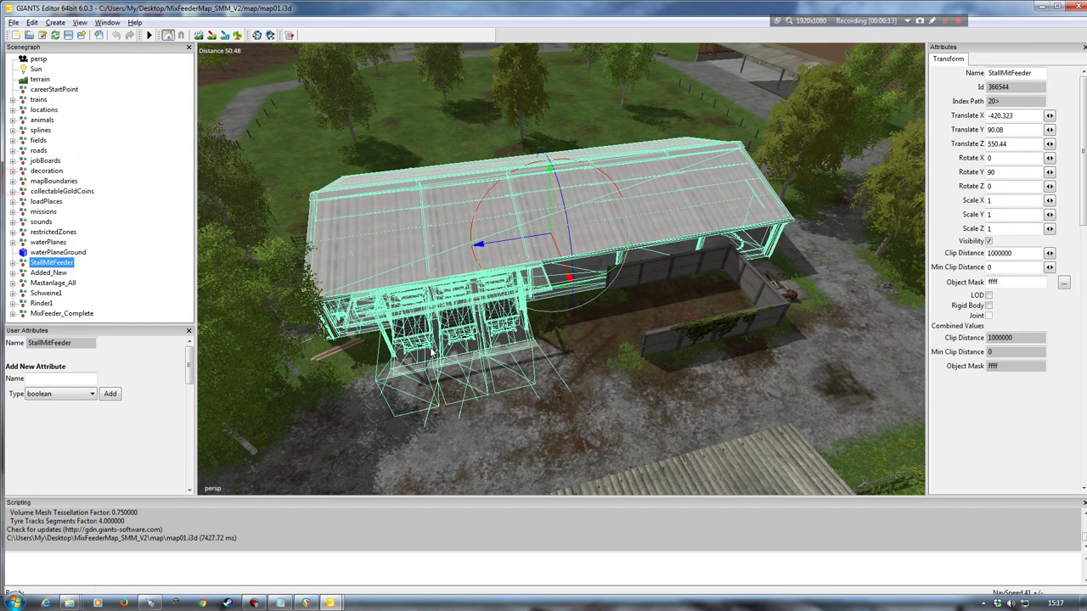
click(141, 267)
- Examine the barn, its three mix feeders under the canopy and the adjoining fenced yard from several angles and distances
alt+drag(407, 389, 464, 404)
alt+right_drag(464, 404, 439, 368)
alt+drag(439, 368, 447, 344)
alt+right_drag(447, 345, 416, 370)
middle_drag(416, 371, 457, 393)
middle_drag(559, 325, 462, 317)
scroll(462, 318, up, 3)
mouse_move(462, 317)
alt+mouse_down()
mouse_move(495, 283)
mouse_move(406, 286)
mouse_move(463, 308)
alt+mouse_up()
scroll(409, 291, down, 4)
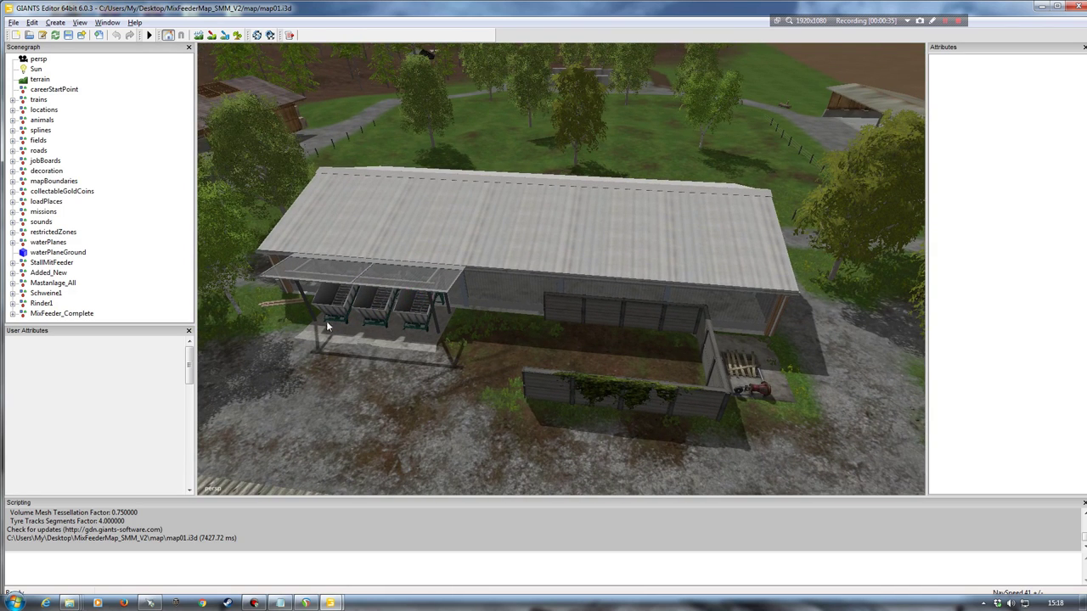
middle_drag(503, 345, 478, 339)
alt+drag(478, 339, 526, 344)
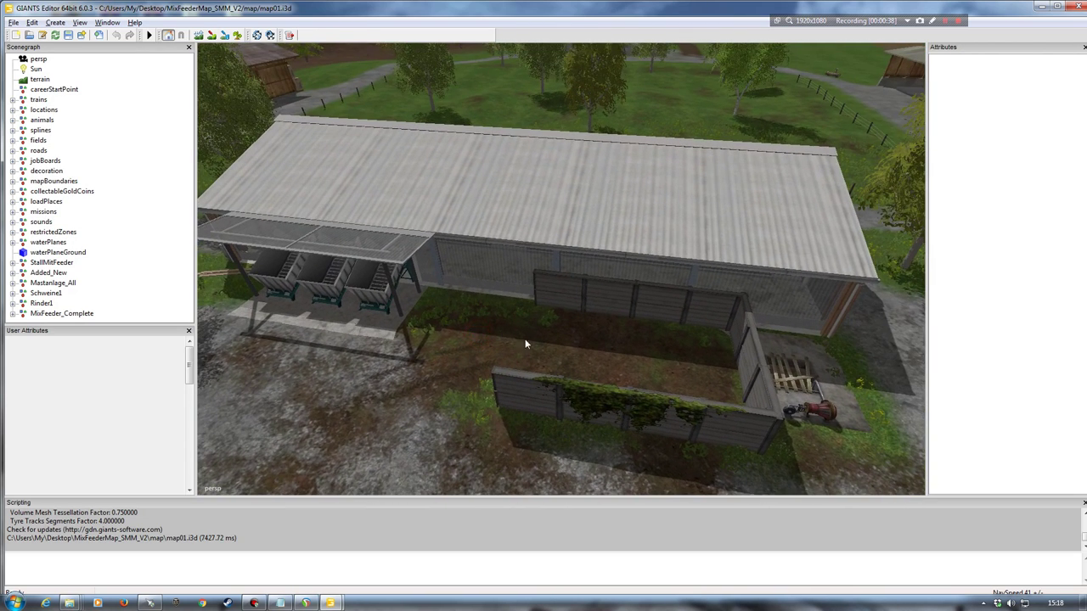
middle_drag(490, 297, 468, 294)
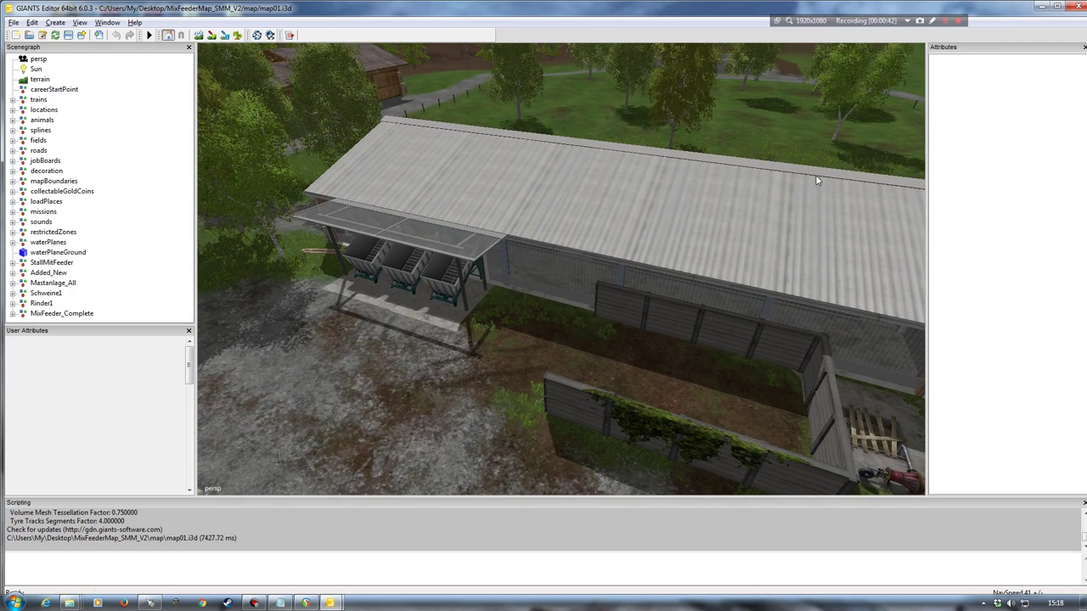
mouse_move(601, 161)
middle_down()
mouse_move(636, 196)
mouse_move(566, 217)
middle_up()
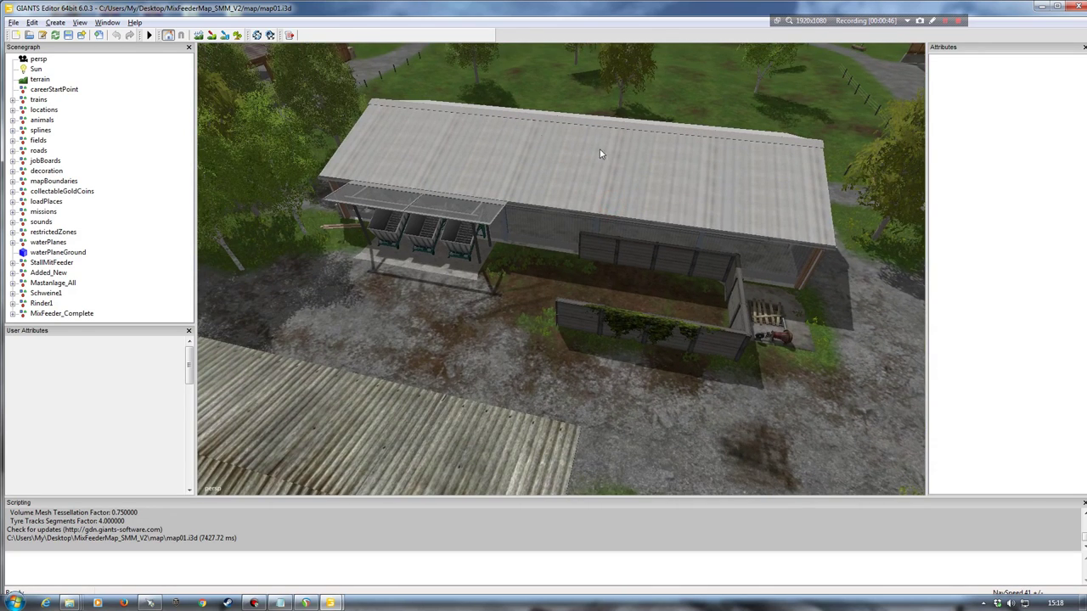
- Close the MixFeederMap_SMM_V2 map01.i3d editor window and the Explorer window of its map folder
click(1076, 8)
click(614, 308)
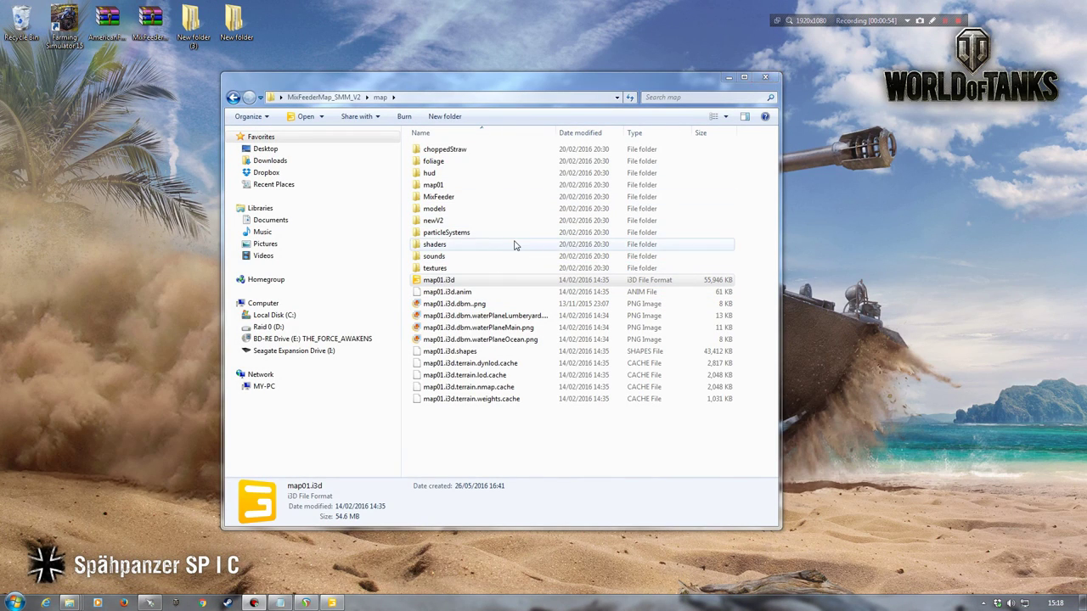
key(BackSpace)
click(765, 78)
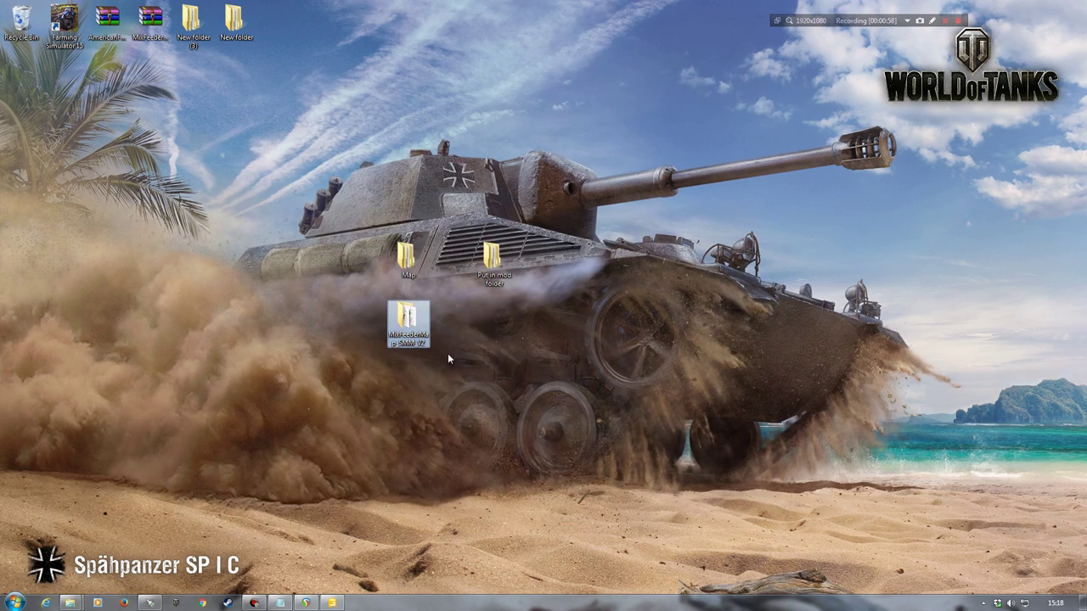
- Check the contents of the MixFeederMap_SMM_V2 and Map folders on the desktop, closing each folder window
double_click(409, 319)
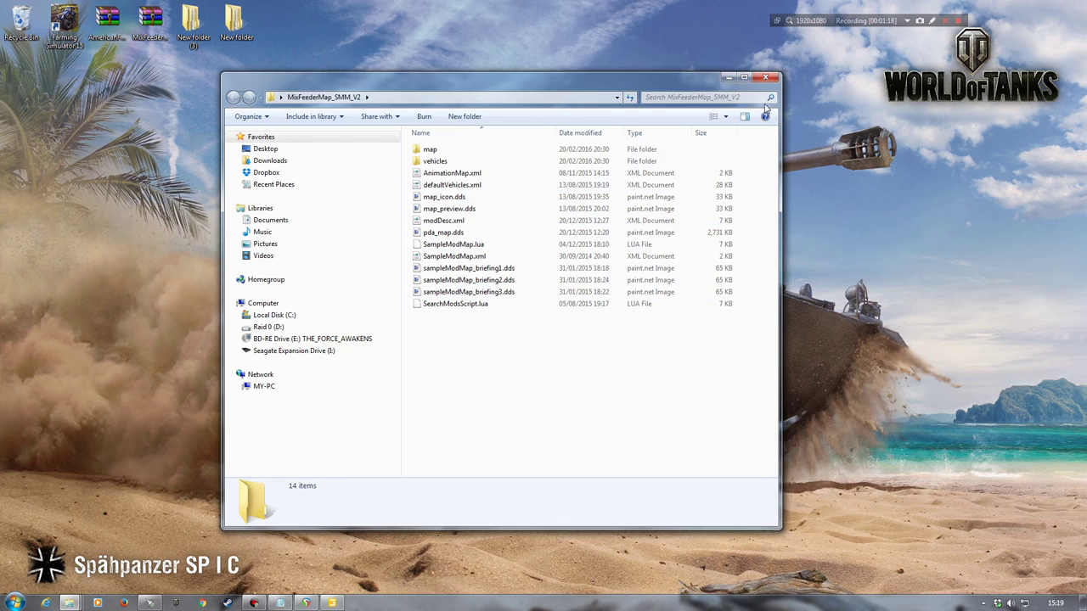
click(765, 77)
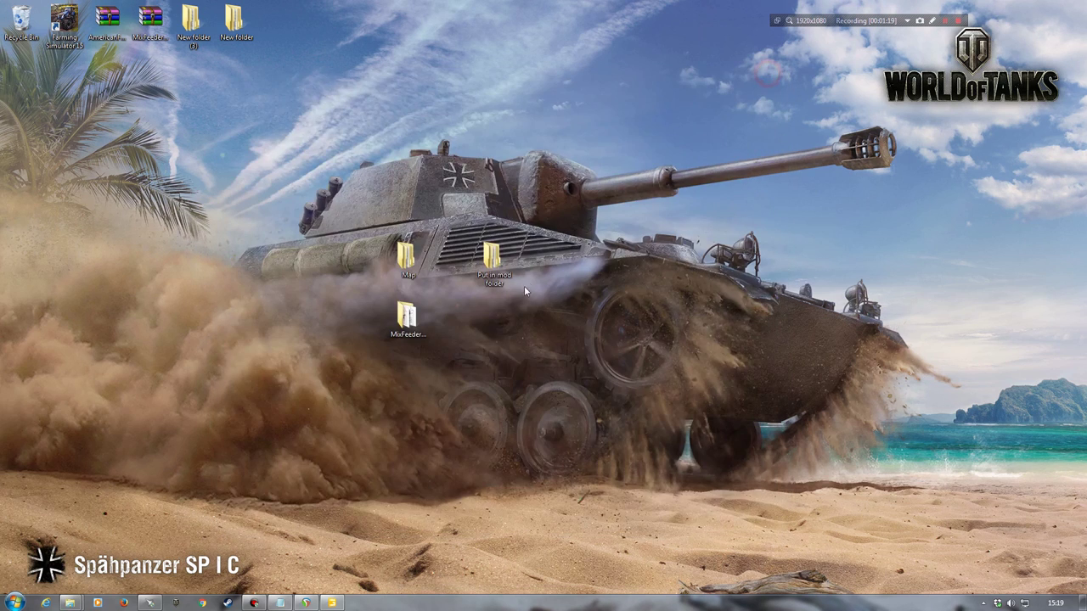
double_click(406, 256)
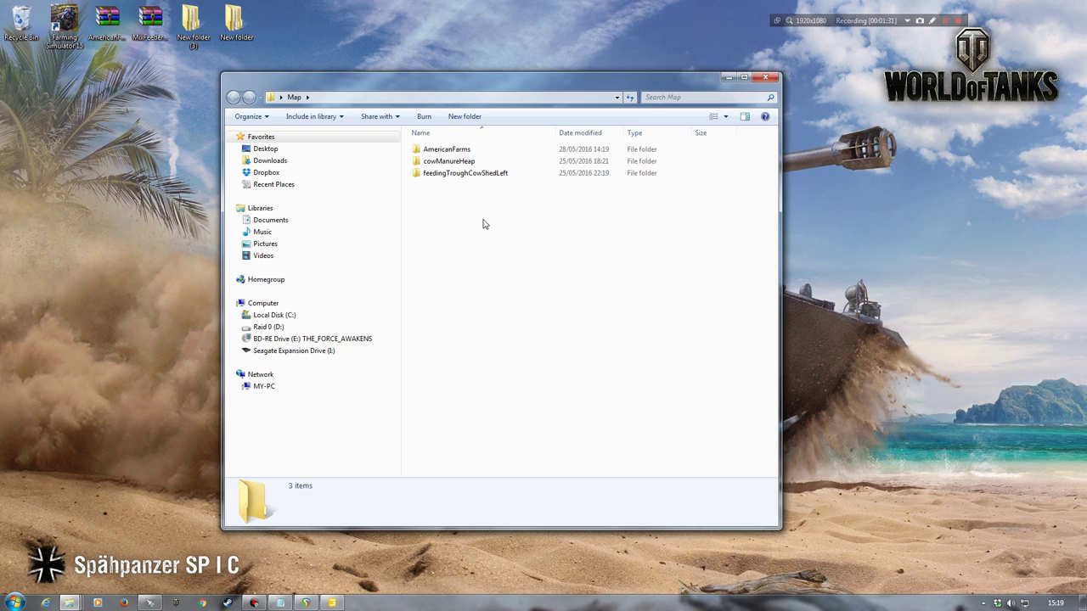
click(765, 77)
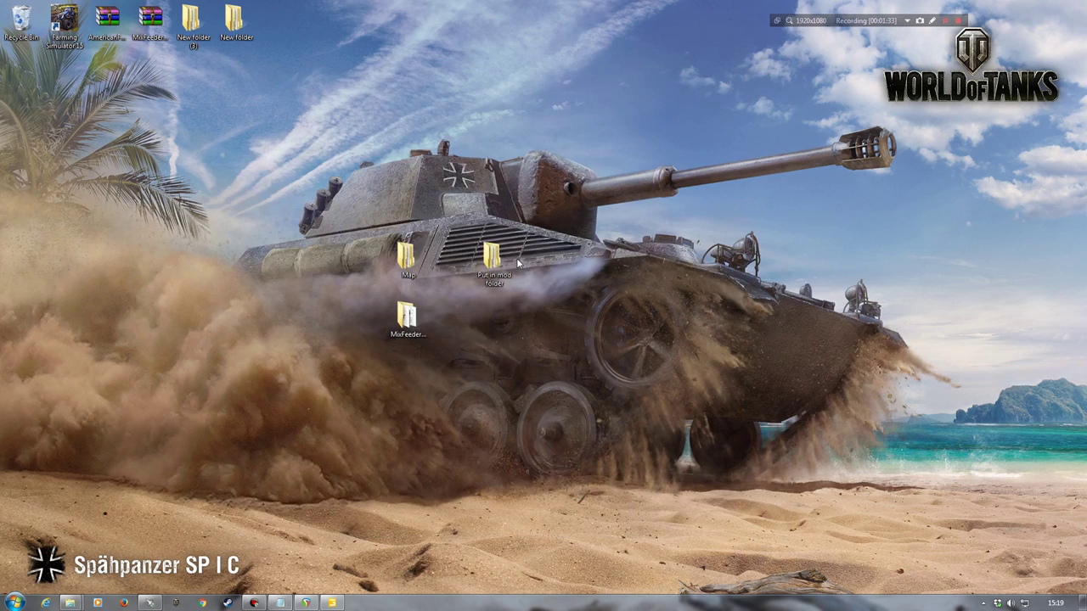
- Check the archives in the "Put in mod folder" desktop folder, select MixFeeder.zip, and close the window
click(497, 259)
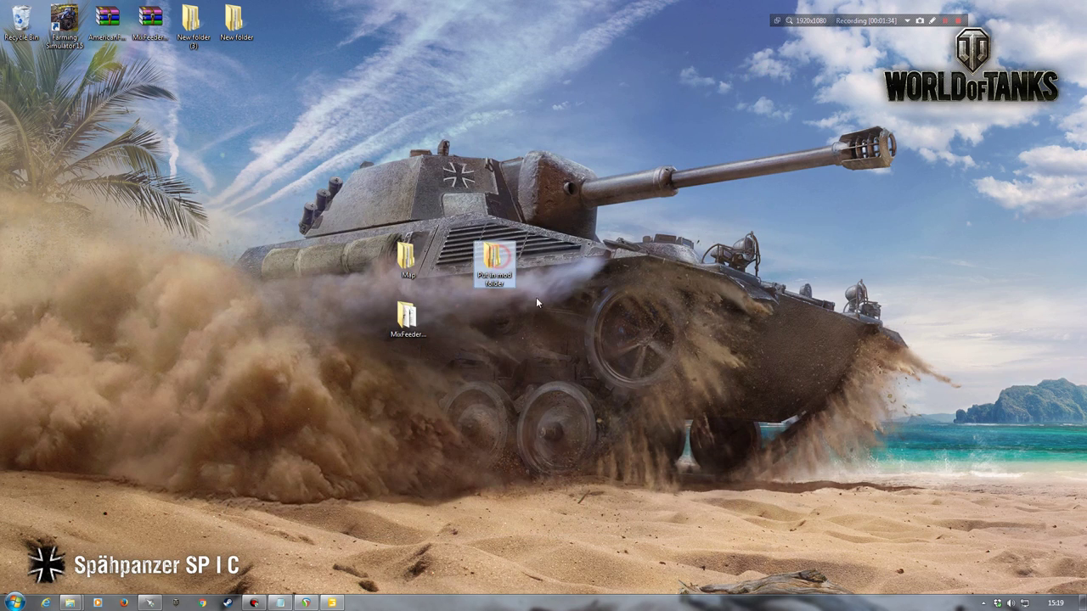
double_click(489, 263)
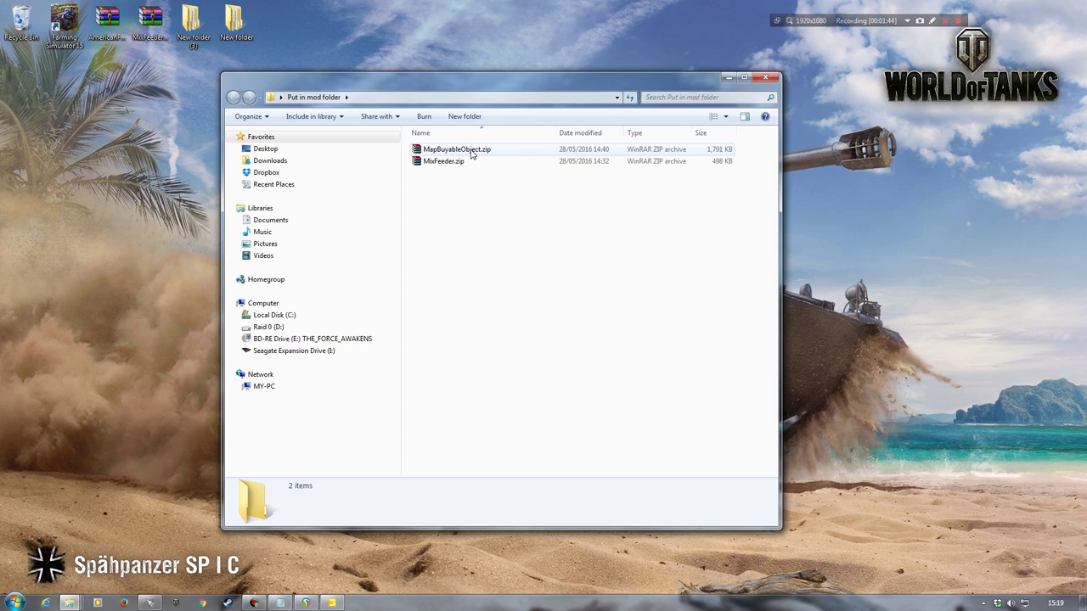
click(434, 161)
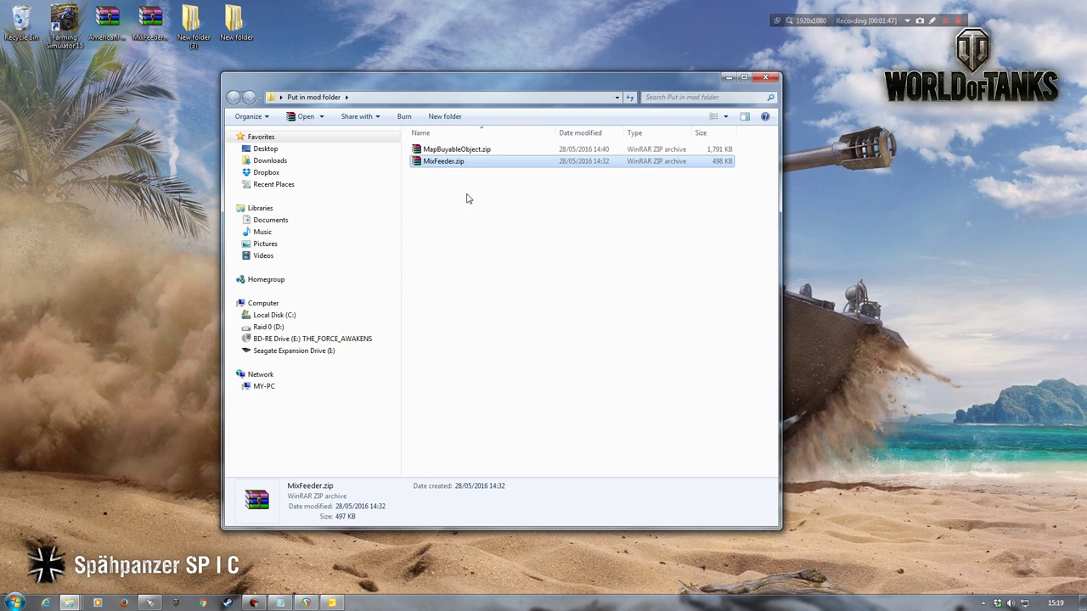
click(765, 77)
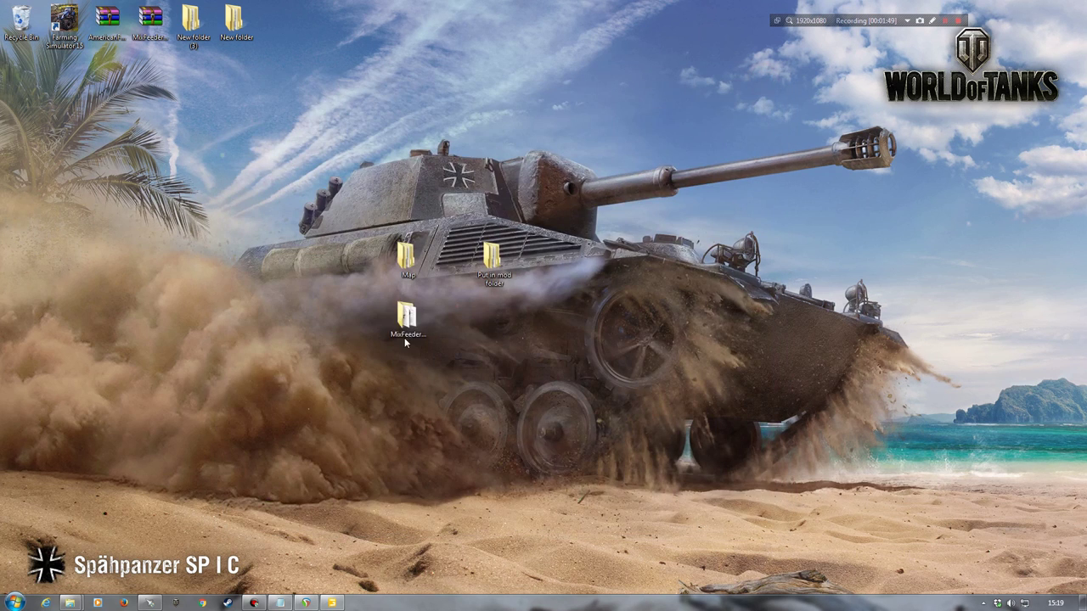
- Review the MixFeederMap_SMM_V2 folder again, followed by the two archives in "Put in mod folder", closing both windows
double_click(405, 320)
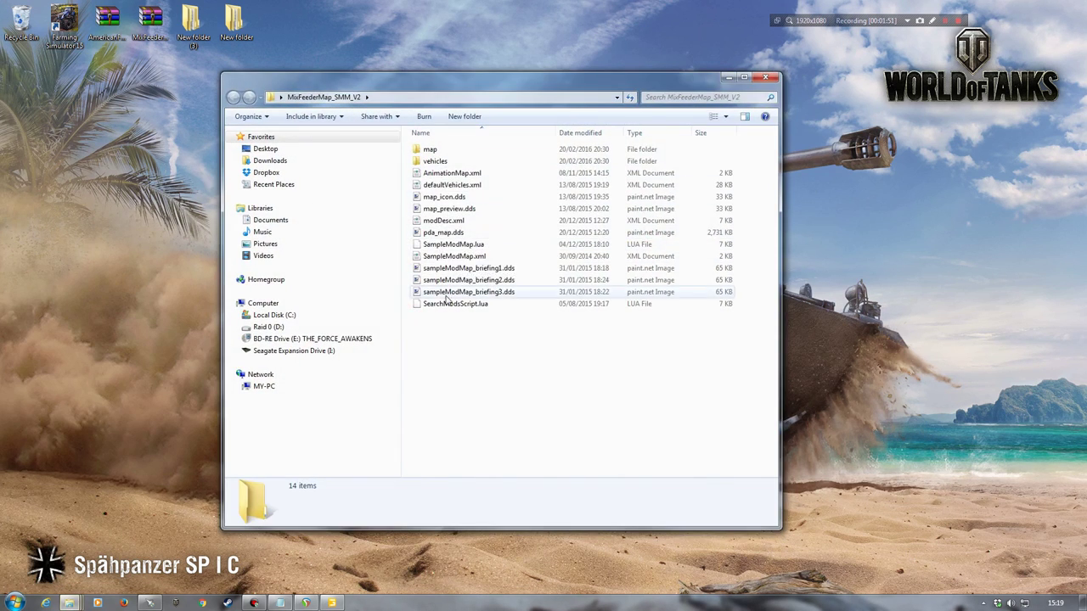
click(762, 78)
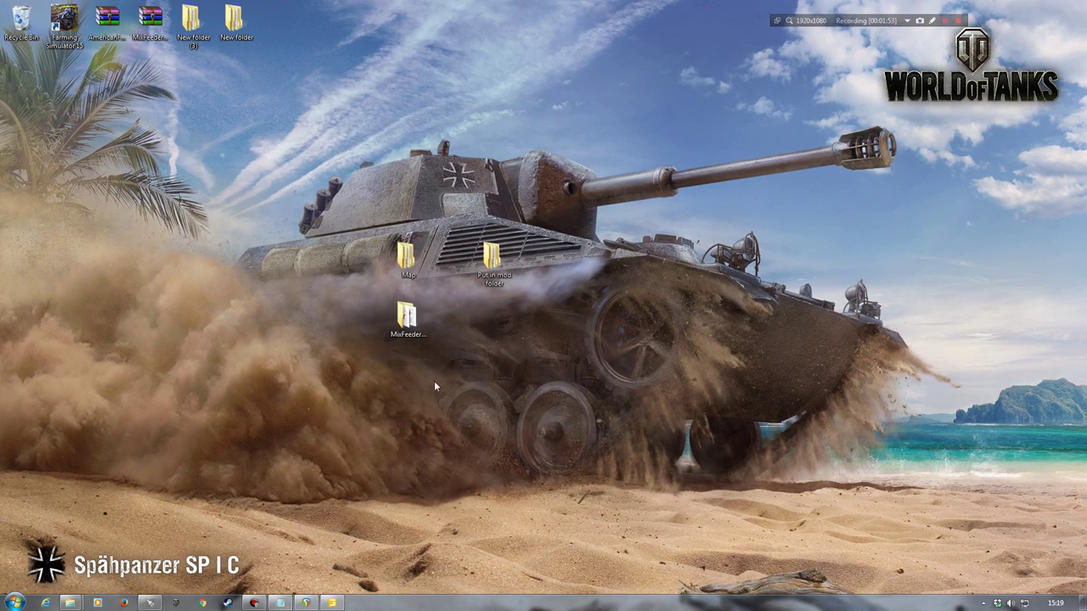
click(406, 320)
double_click(480, 275)
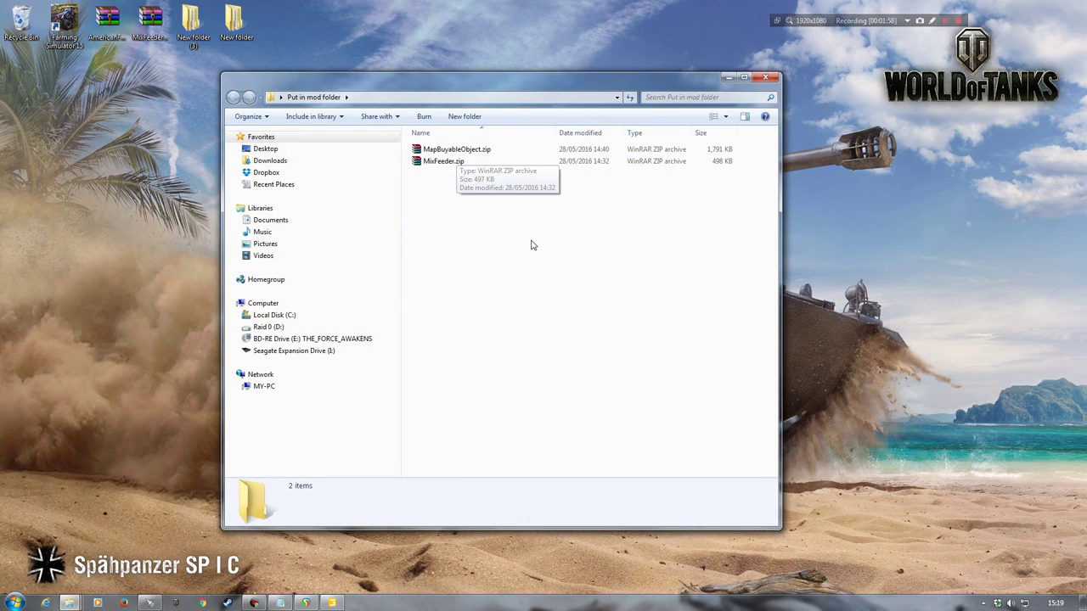
drag(432, 142, 480, 217)
click(499, 251)
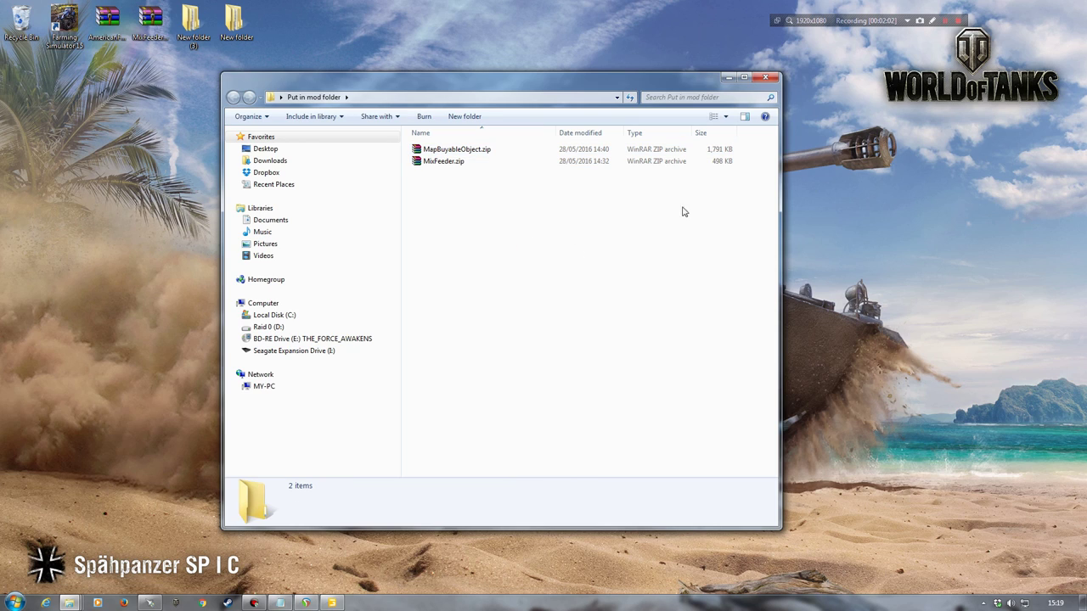
click(765, 78)
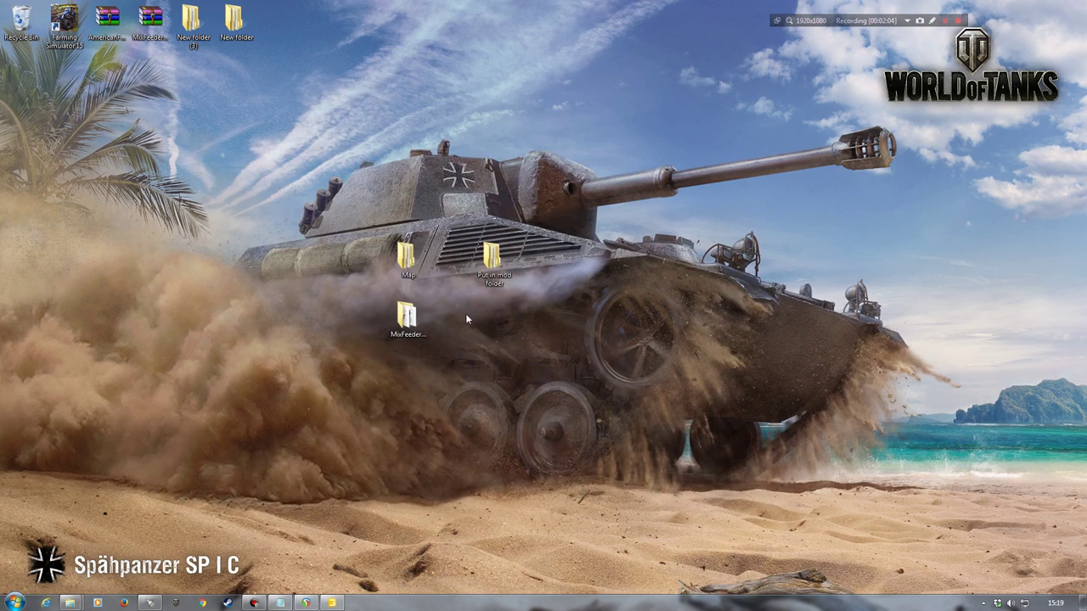
- Switch to the GIANTS Editor window with AmericanFarms.i3d and bring the straw-covered plot beside the road into view
click(340, 596)
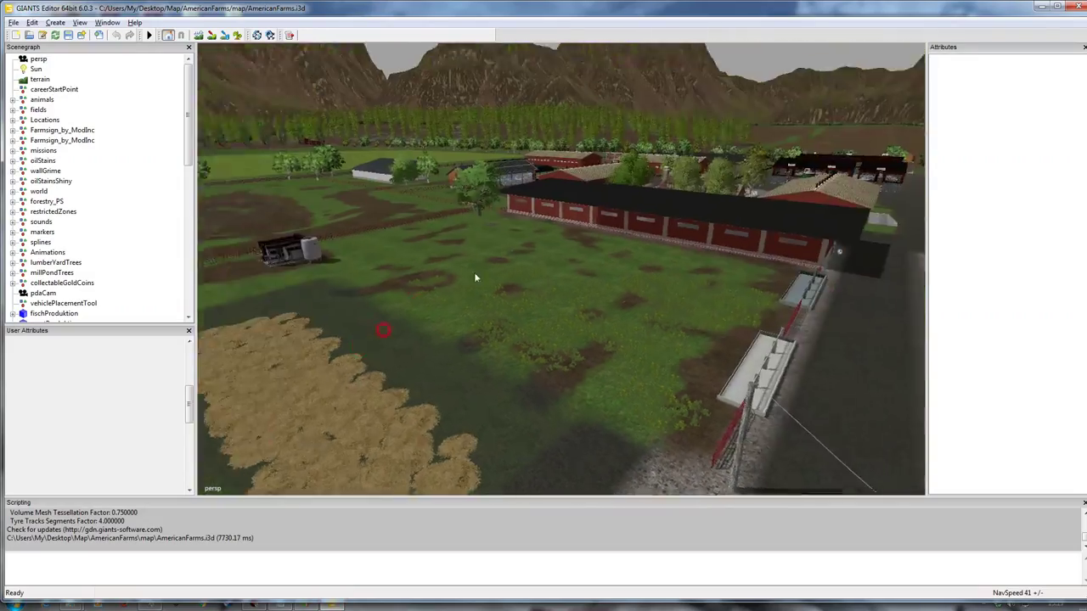
alt+drag(475, 277, 572, 314)
right_drag(571, 314, 503, 193)
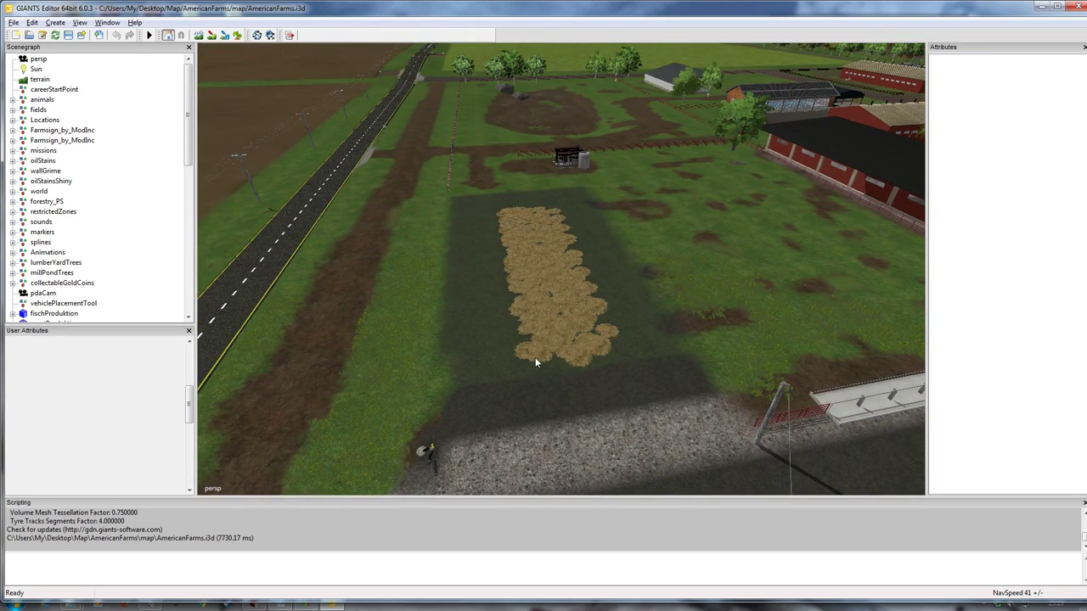
right_drag(535, 361, 572, 362)
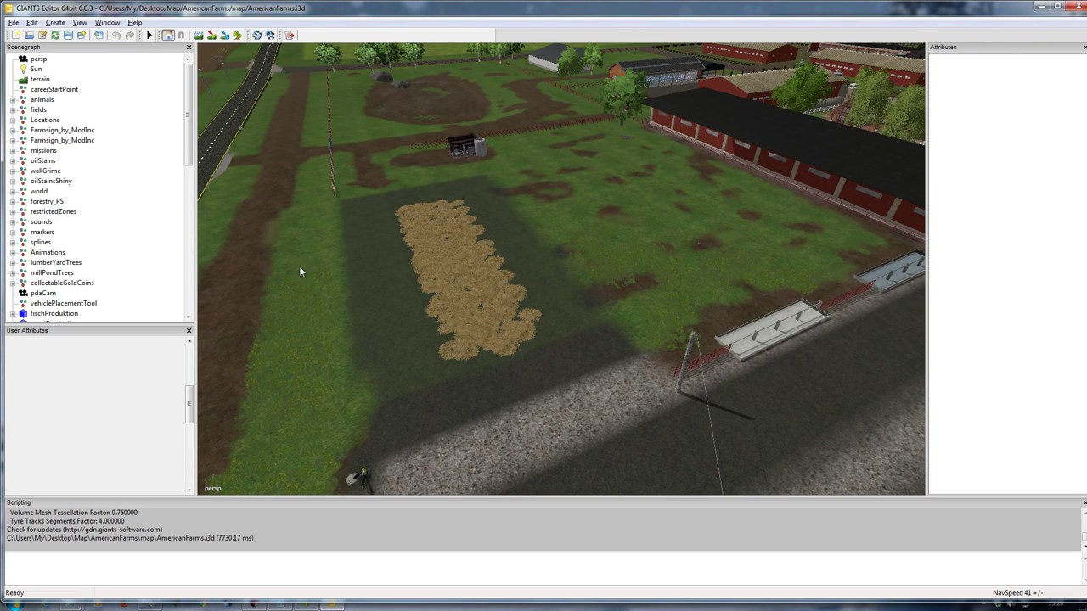
alt+drag(461, 381, 401, 378)
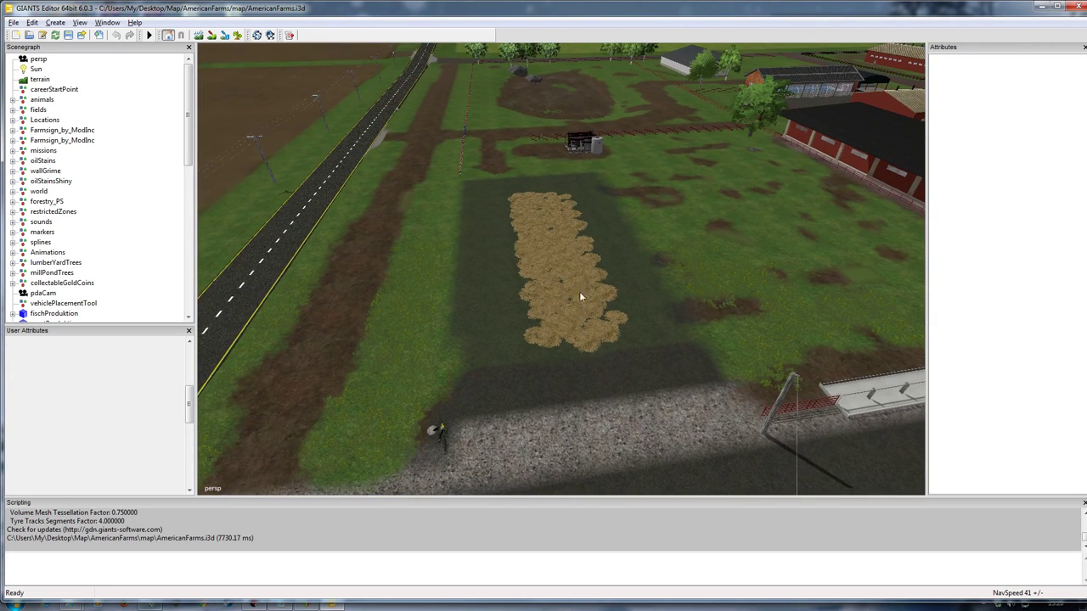
mouse_move(520, 319)
right_down()
mouse_move(511, 329)
mouse_move(540, 321)
right_up()
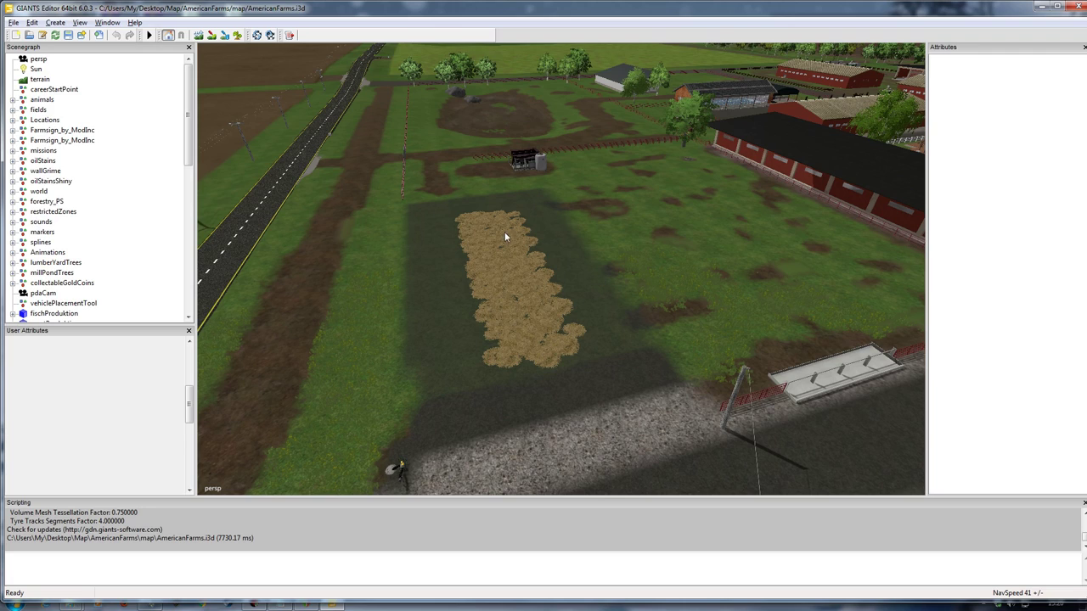
- Identify the straw trigger and the straw plane on the plot by selecting each, and clear the selection
click(575, 303)
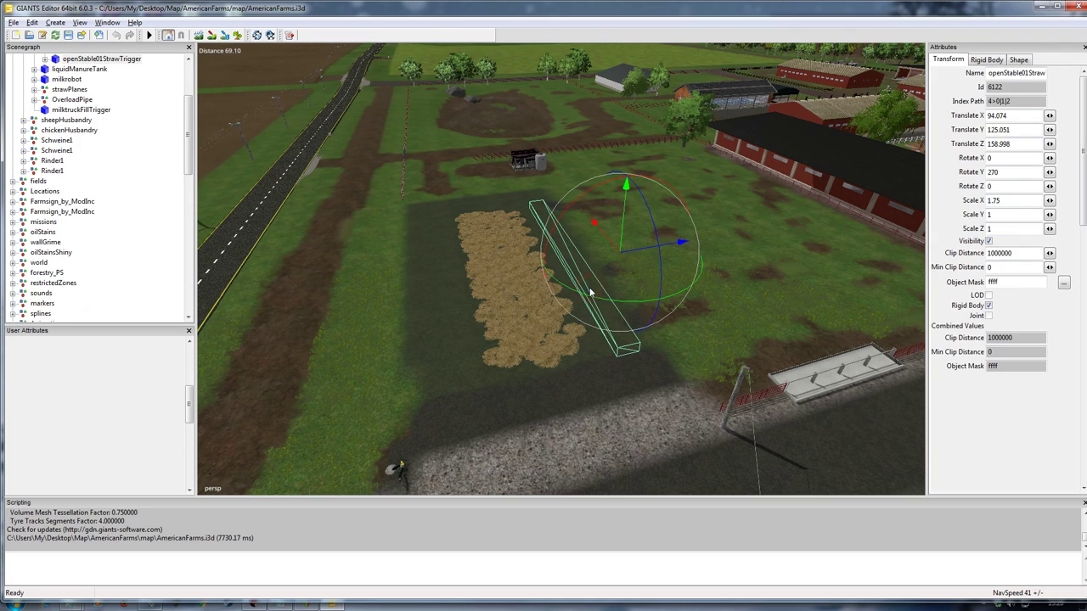
click(512, 296)
click(166, 252)
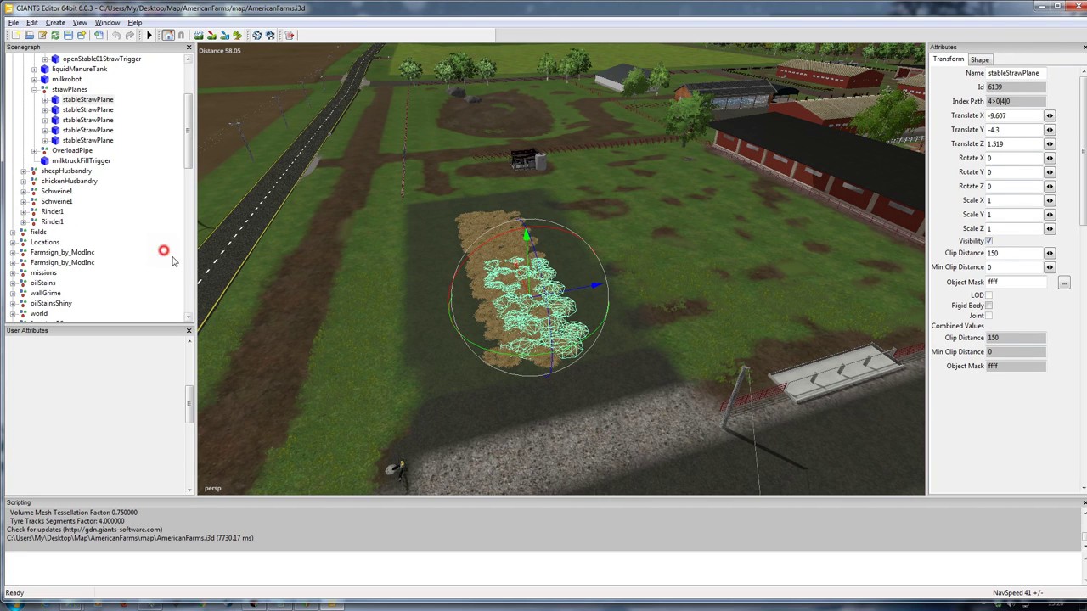
- Examine the straw planes and the surrounding dark ground of the plot from close up and farther away
alt+right_drag(489, 326, 504, 268)
alt+drag(497, 294, 517, 279)
alt+right_drag(516, 284, 488, 299)
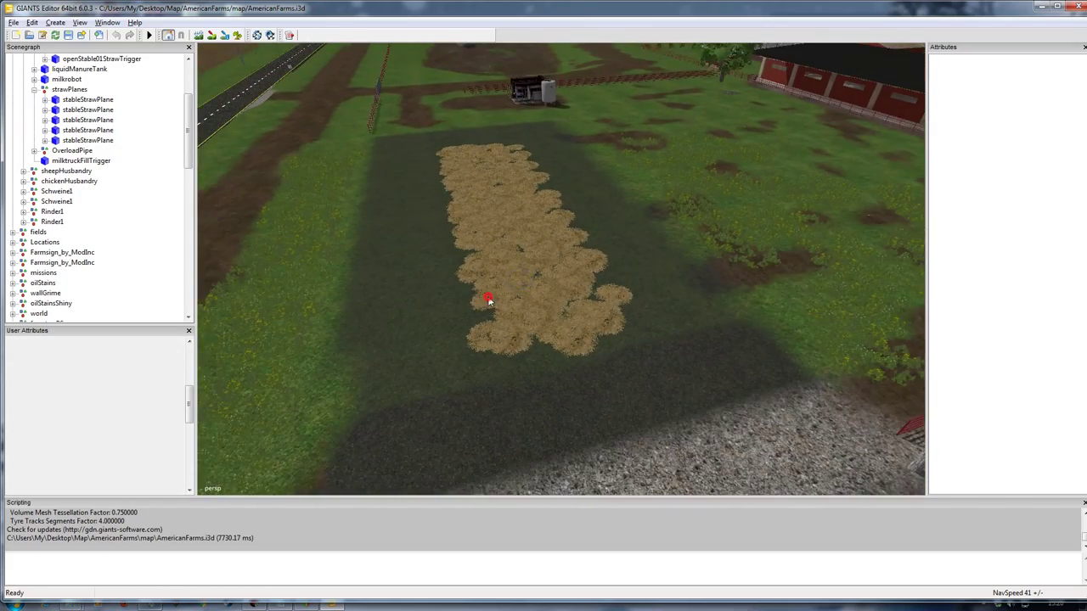
alt+drag(488, 298, 504, 291)
alt+right_drag(504, 291, 484, 314)
alt+drag(485, 315, 466, 266)
alt+right_drag(466, 266, 497, 223)
alt+drag(475, 259, 475, 283)
scroll(474, 282, down, 3)
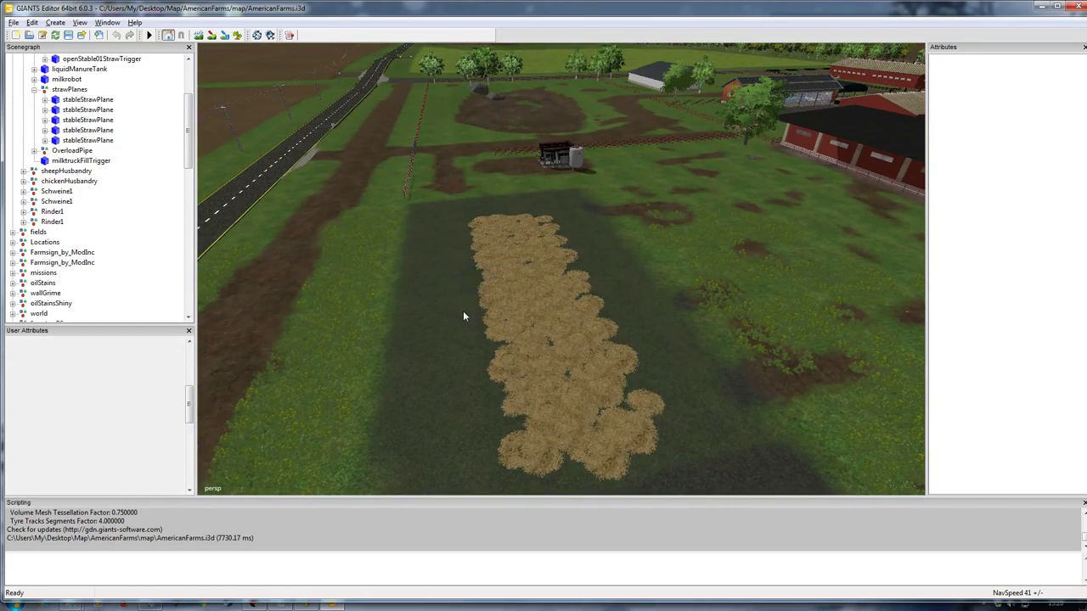
scroll(565, 342, down, 3)
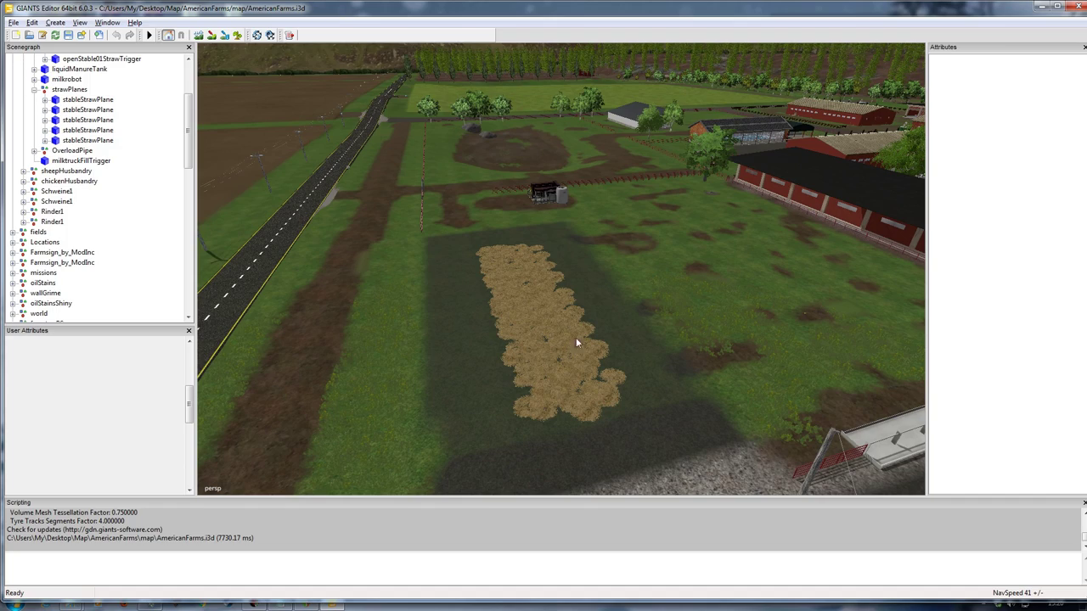
alt+drag(518, 346, 563, 384)
alt+right_drag(563, 383, 565, 344)
alt+drag(565, 344, 471, 316)
scroll(472, 320, up, 5)
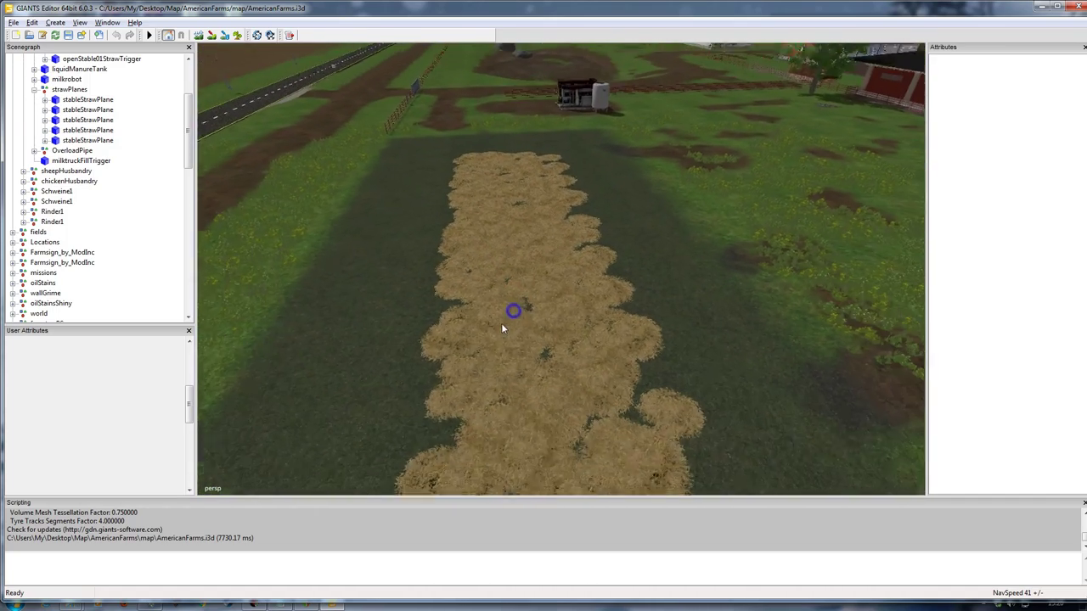
scroll(474, 318, down, 3)
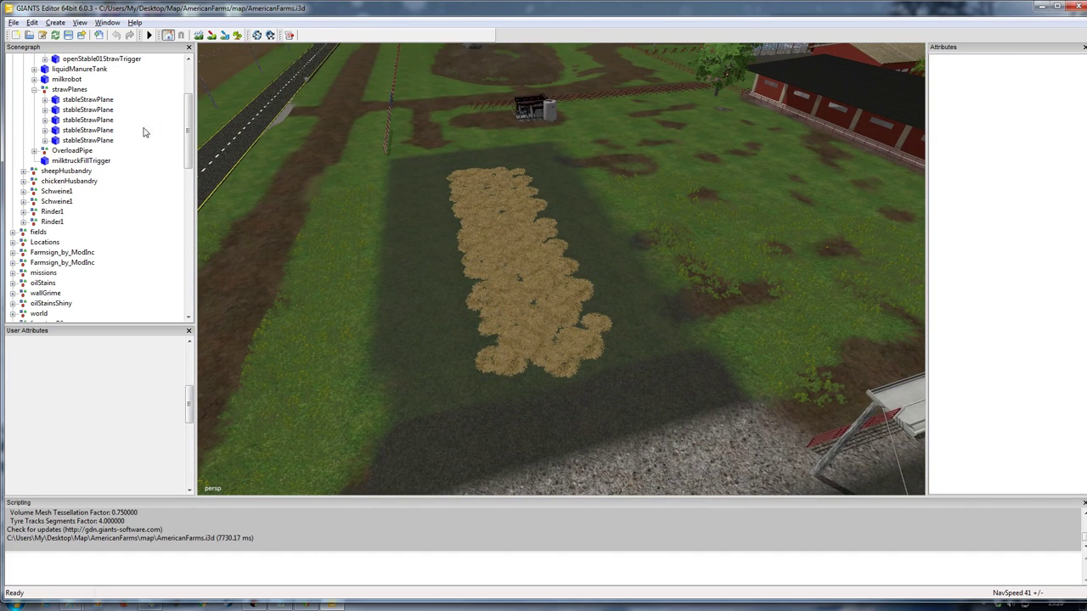
- Collapse the expanded animals group in the scenegraph back to the top-level list
scroll(190, 143, up, 5)
click(24, 109)
click(14, 100)
mouse_move(187, 138)
mouse_down()
mouse_move(187, 285)
mouse_move(188, 128)
mouse_up()
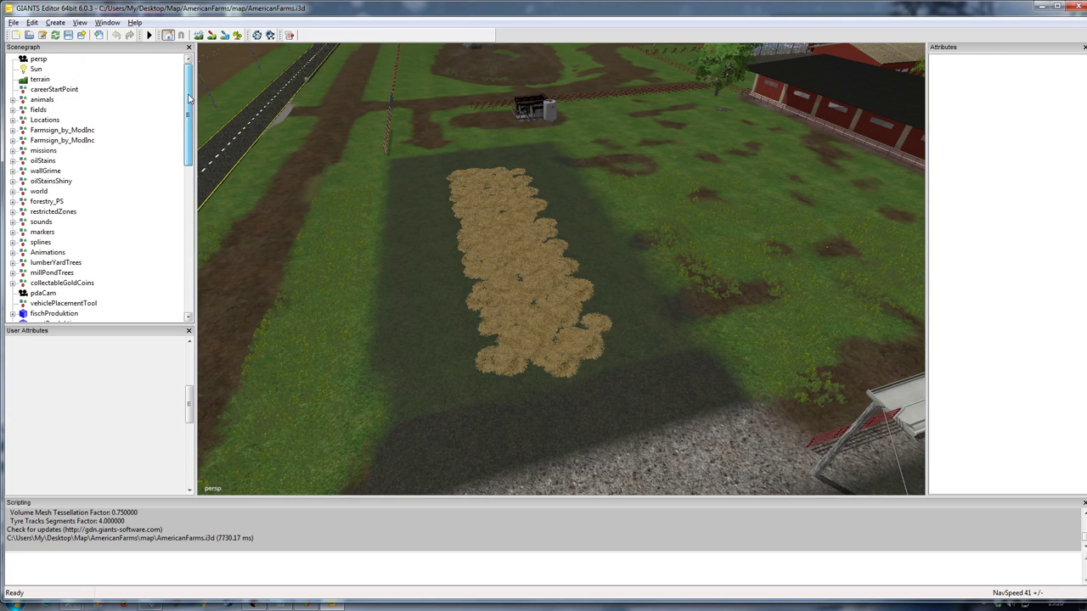
- Start a file import and copy the MixFeeder folder from the map folder of MixFeederMap_SMM_V2 on the desktop
click(13, 22)
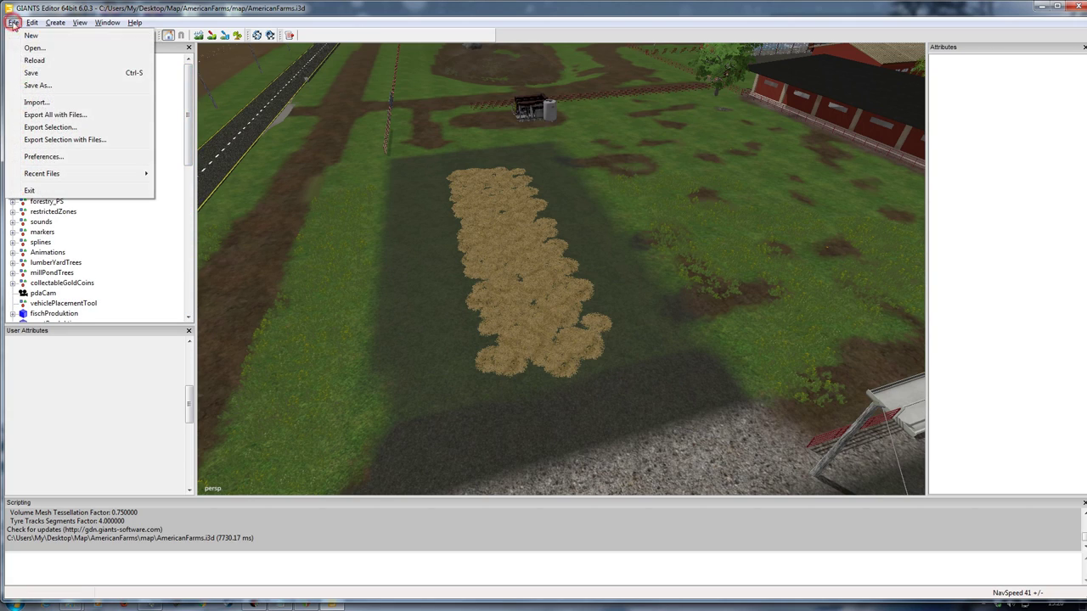
click(38, 103)
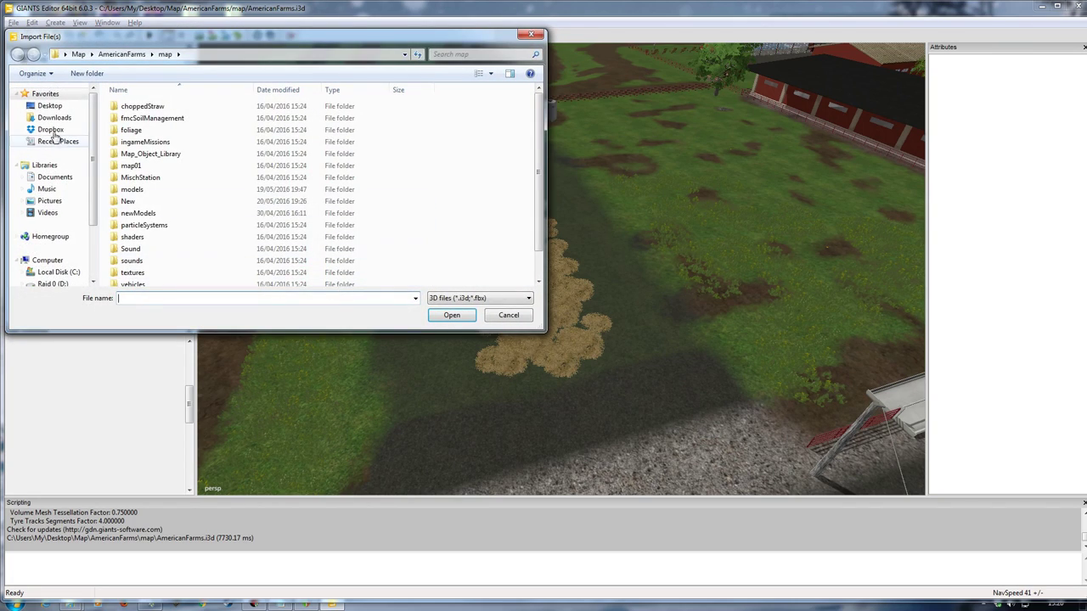
click(47, 105)
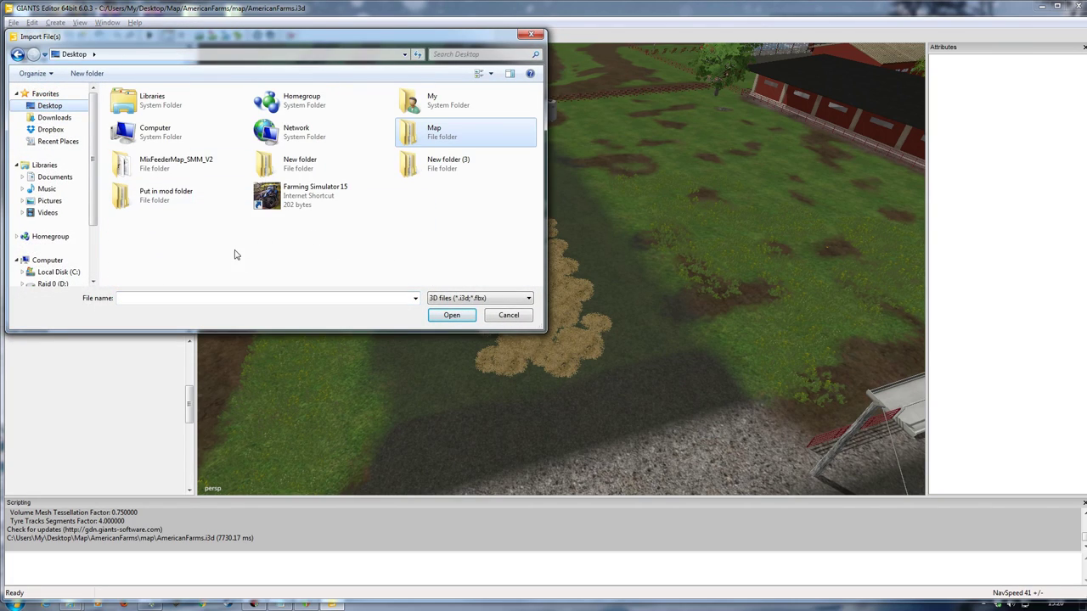
double_click(155, 169)
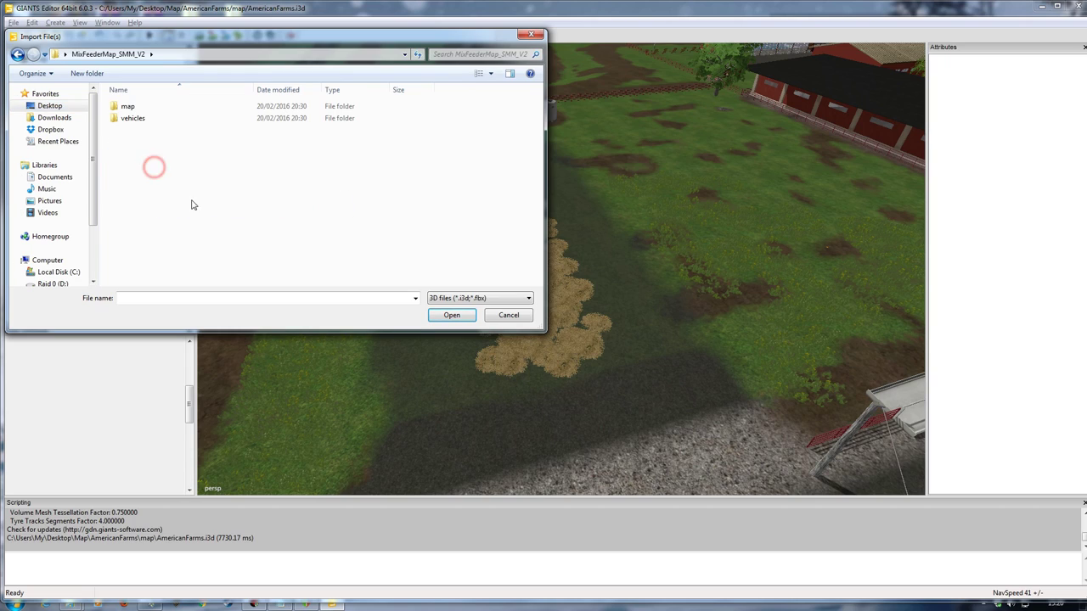
double_click(129, 107)
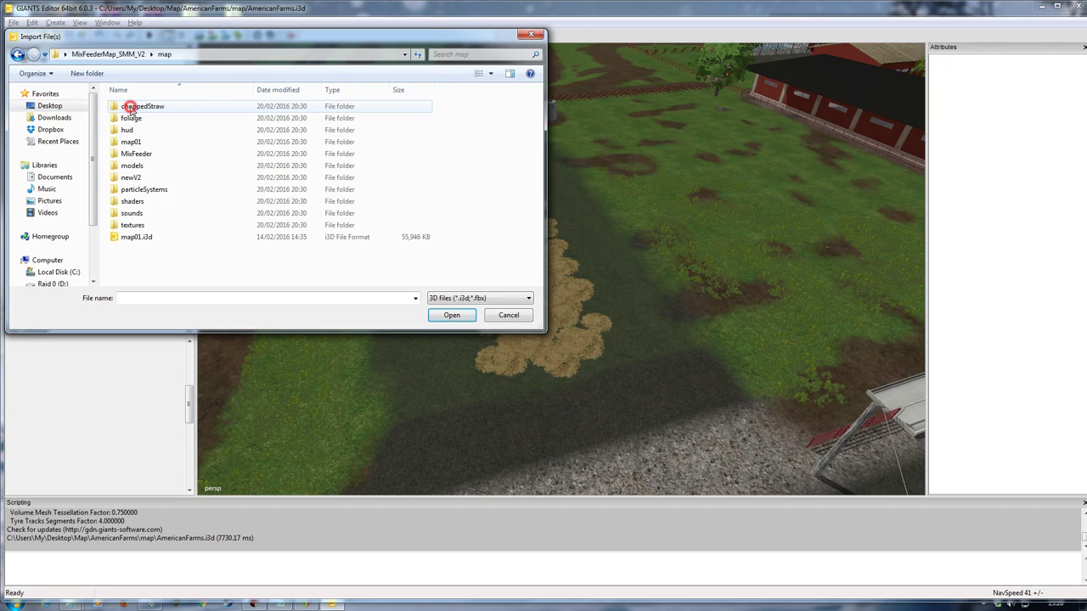
double_click(135, 156)
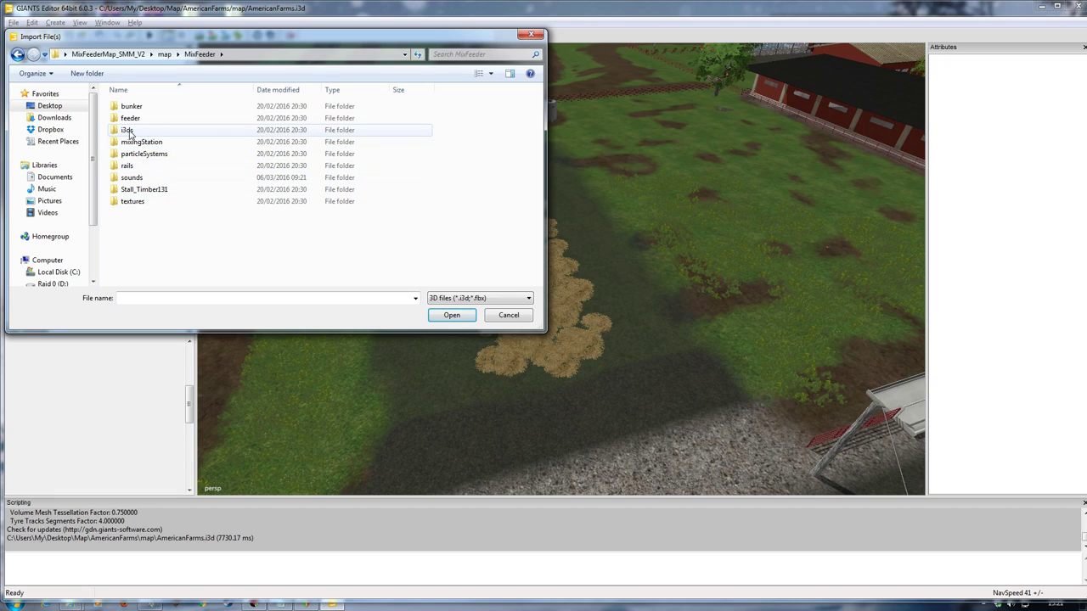
key(BackSpace)
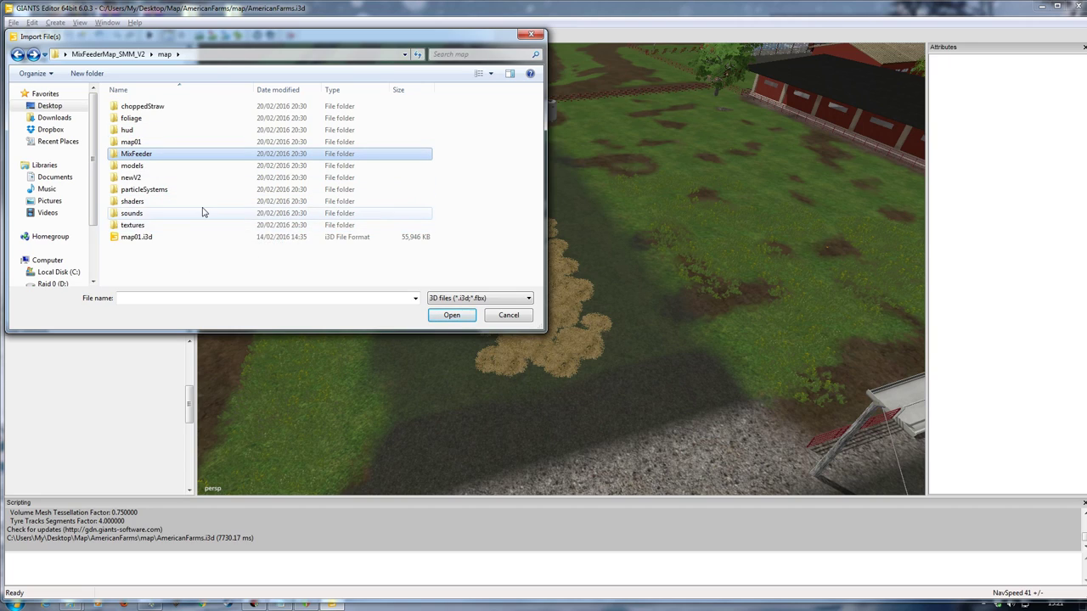
- Paste the MixFeeder folder into the AmericanFarms map folder, inside the desktop's Map folder
click(60, 106)
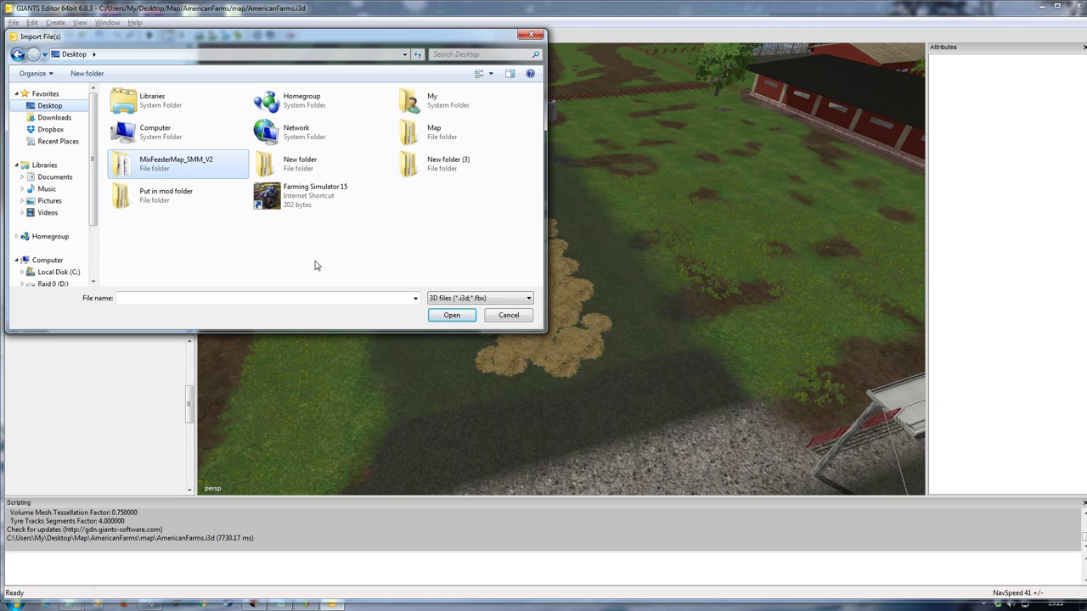
double_click(408, 129)
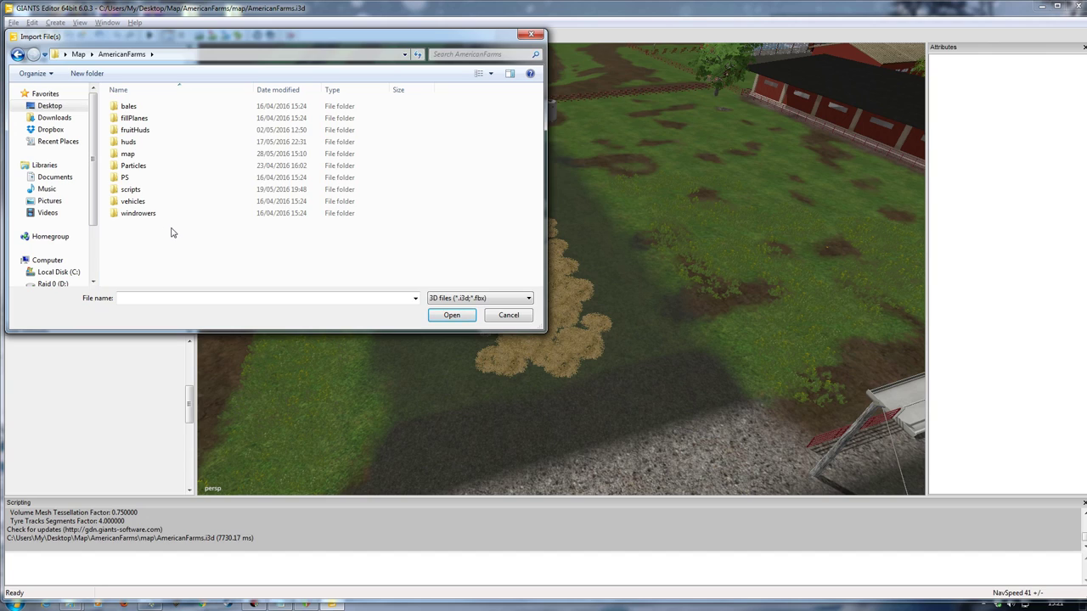
double_click(128, 155)
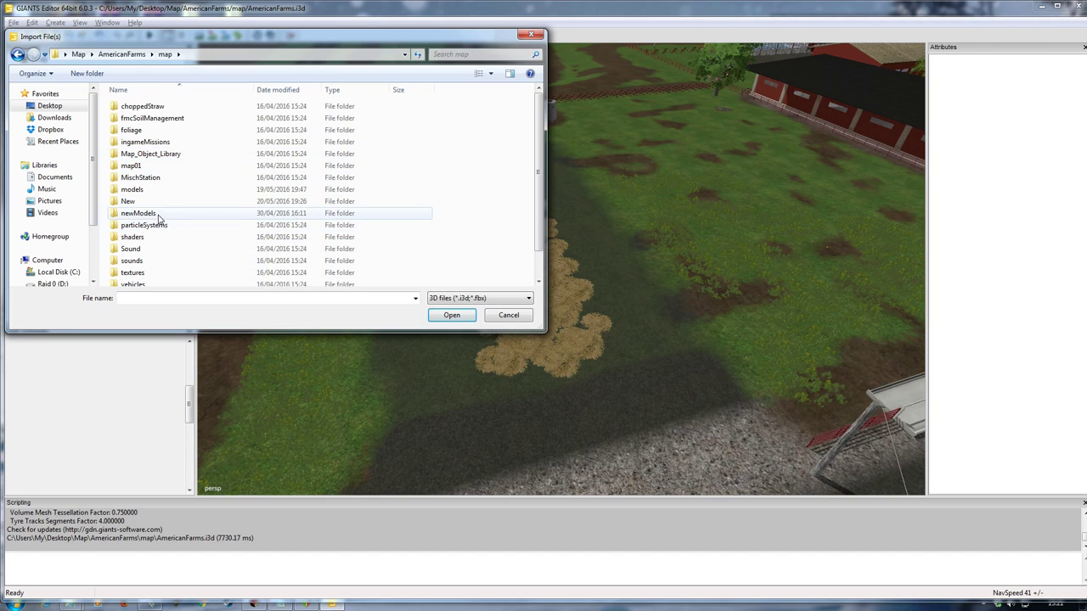
scroll(158, 218, down, 1)
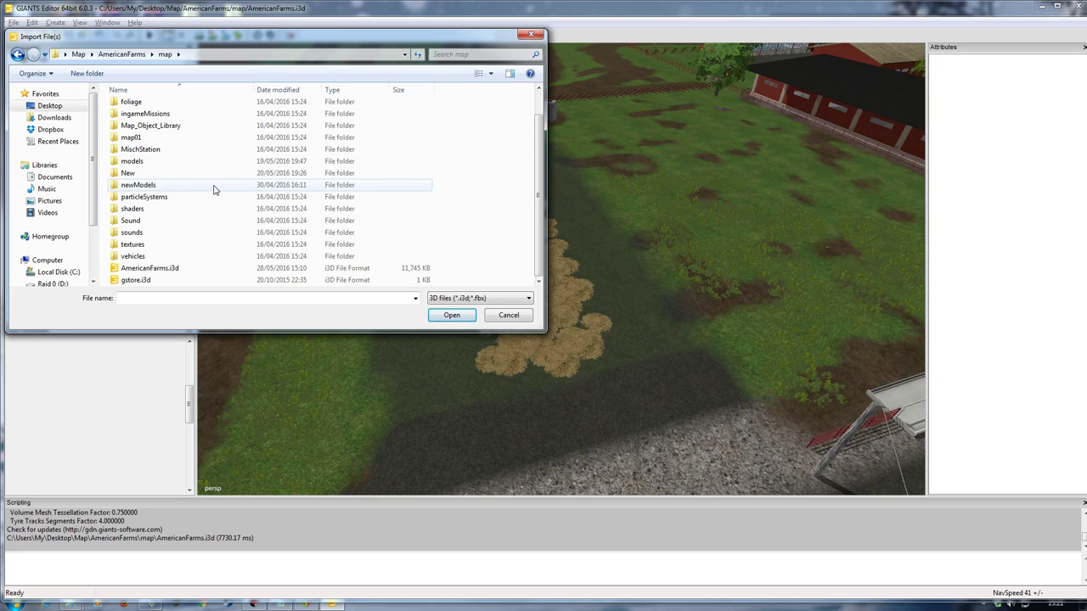
key(ctrl+v)
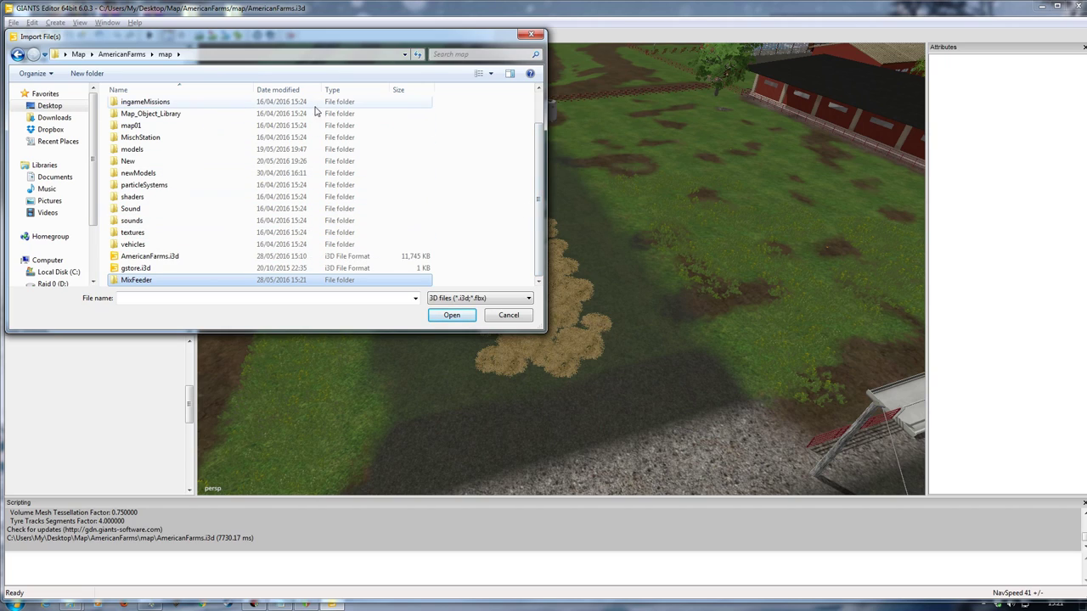
- Refresh the folder listing and import MixFeeder_Buyable.i3d from the i3ds subfolder of the pasted MixFeeder folder
click(417, 54)
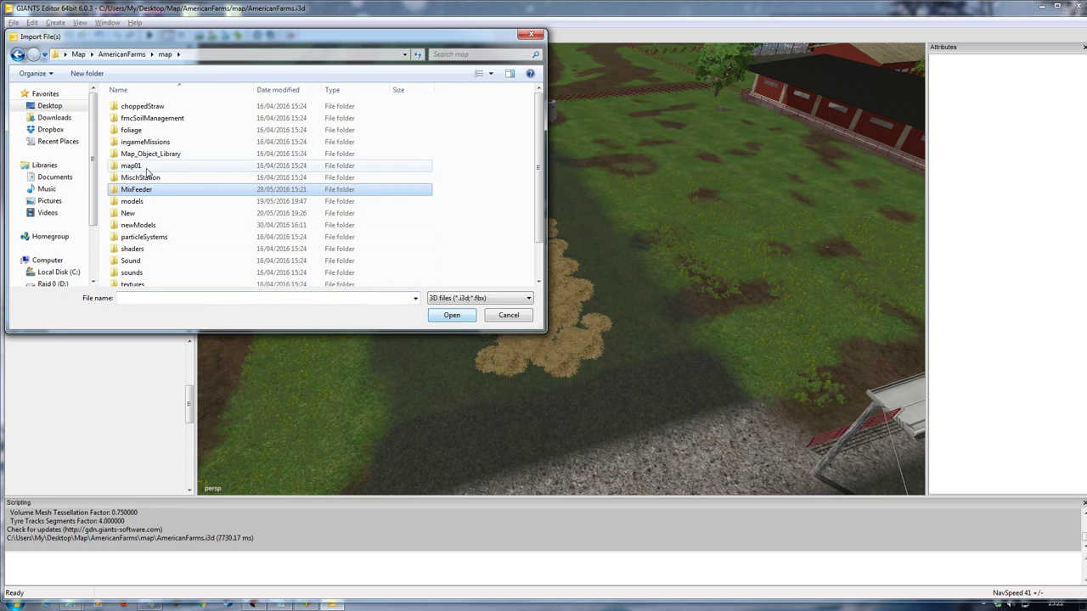
double_click(143, 192)
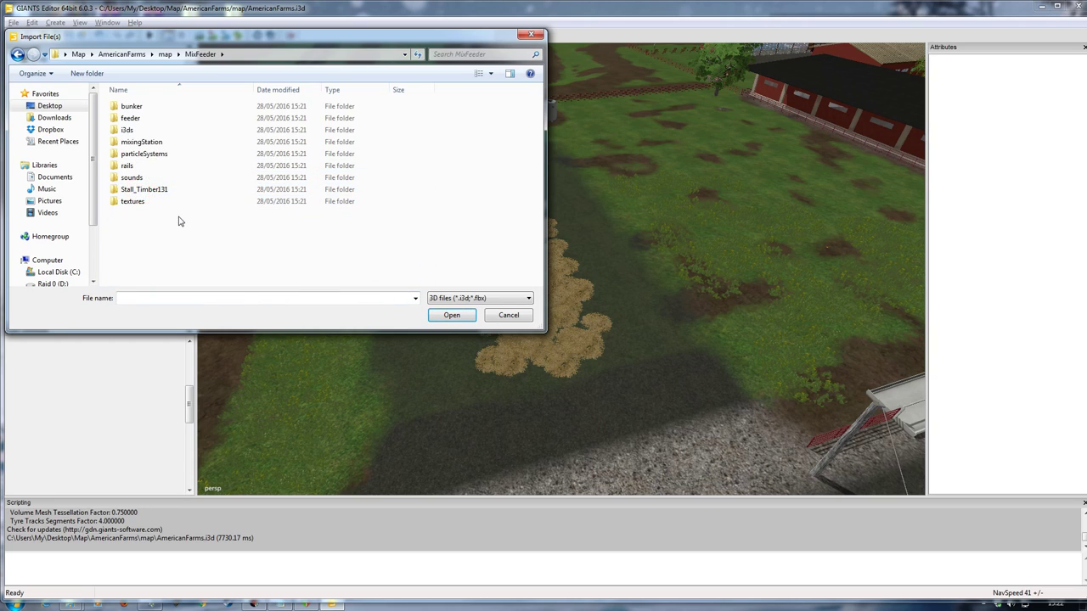
double_click(129, 130)
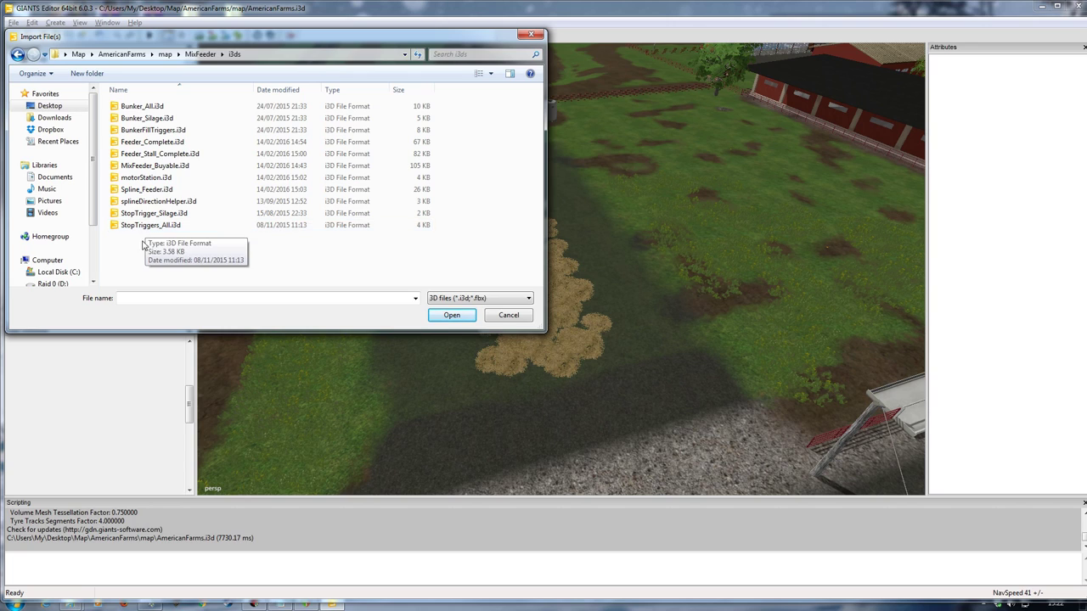
double_click(144, 166)
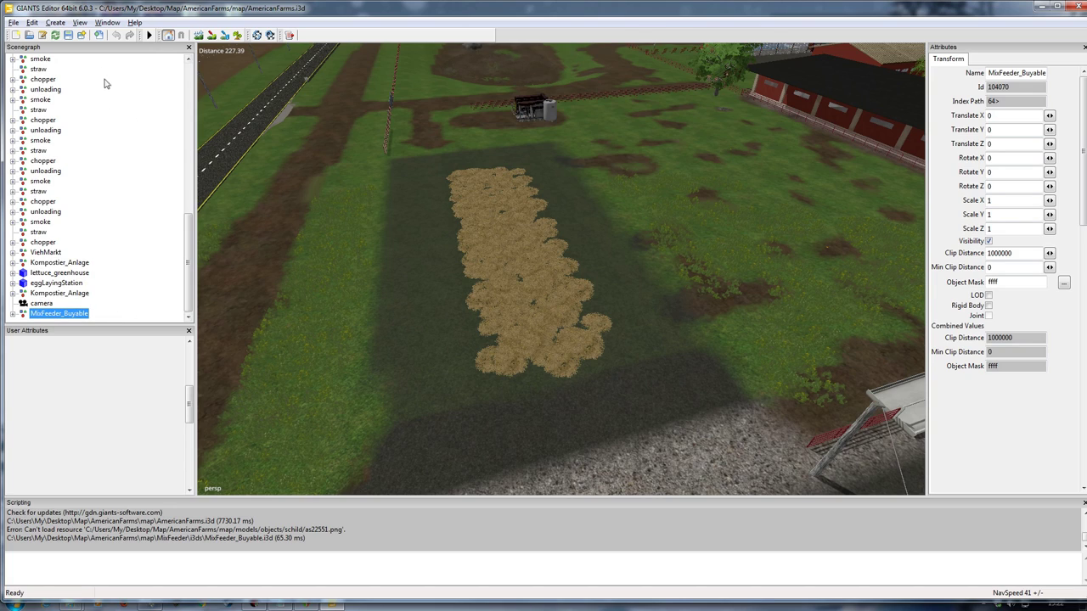
- Place the imported MixFeeder_Buyable barn on the straw-covered plot using Interactive Placement
click(32, 23)
click(74, 182)
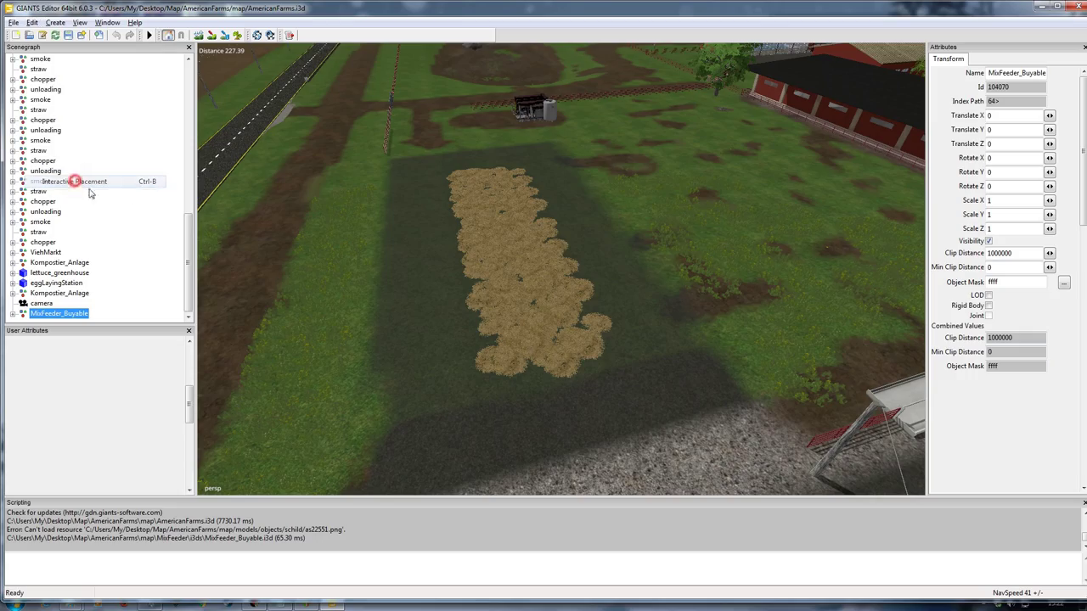
click(512, 269)
- Rotate the MixFeeder_Buyable barn about its vertical axis, setting Rotate Y to -90
alt+middle_drag(478, 271, 429, 253)
scroll(700, 234, up, 3)
scroll(475, 229, down, 4)
alt+drag(429, 254, 362, 288)
alt+right_drag(362, 288, 407, 229)
alt+drag(407, 229, 577, 242)
middle_drag(577, 244, 601, 303)
scroll(543, 319, down, 5)
alt+drag(601, 303, 487, 339)
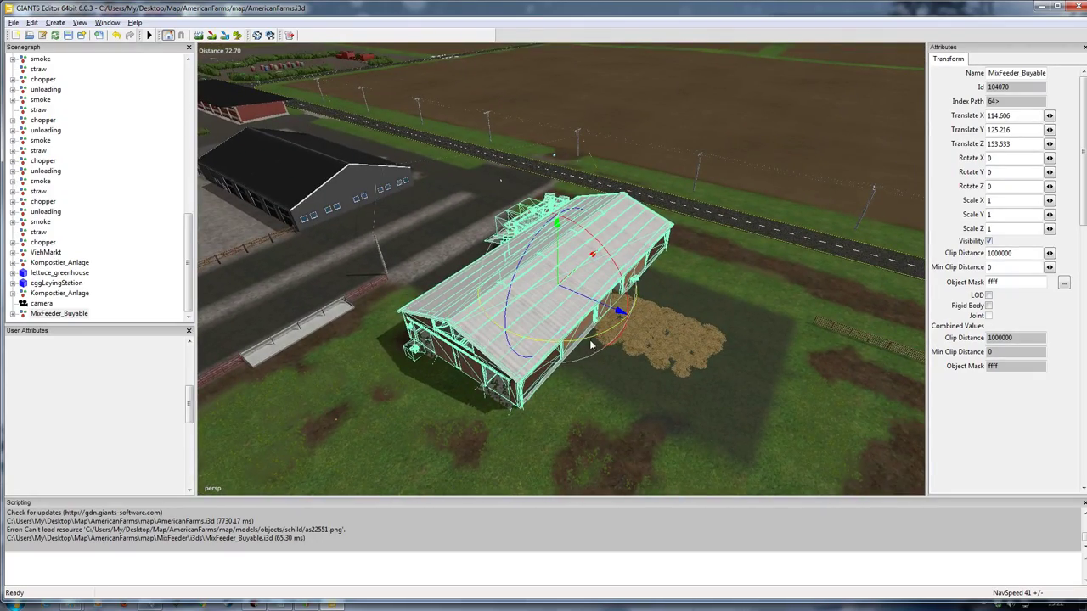
drag(488, 330, 605, 311)
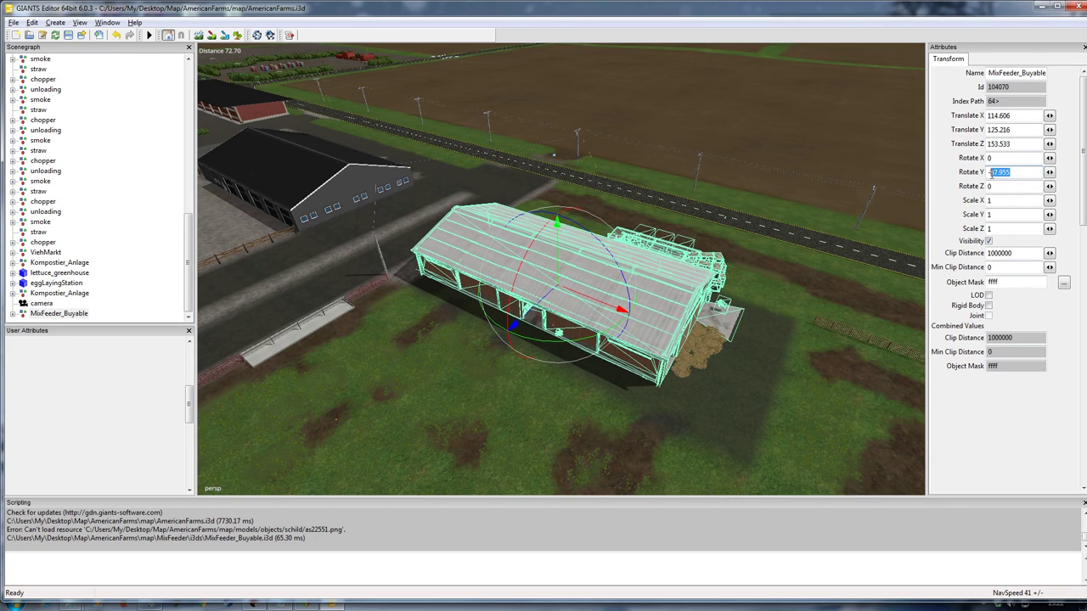
text(-90)
- Slide the barn along the Z axis to about 164.22, over the straw
alt+drag(737, 332, 688, 315)
scroll(691, 309, up, 3)
drag(432, 298, 450, 298)
- Lower the barn to about Y 125.11, bringing the straw planes above its slatted floor
alt+right_drag(439, 351, 399, 327)
alt+drag(399, 327, 387, 289)
middle_drag(387, 289, 419, 391)
alt+drag(419, 387, 621, 335)
middle_drag(621, 339, 574, 265)
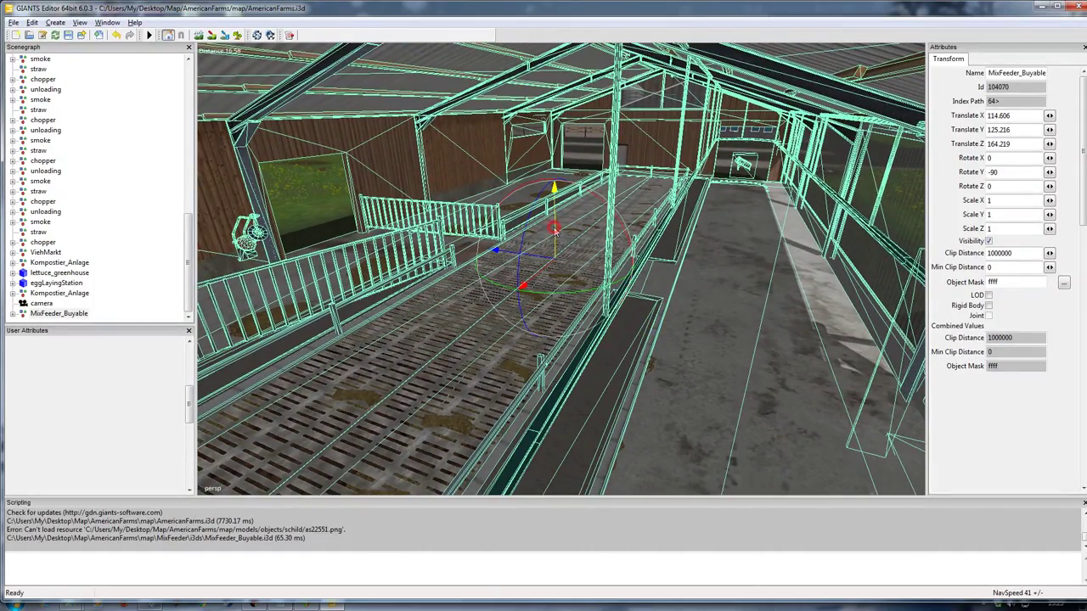
drag(554, 228, 554, 230)
- Shift the barn to about Z 159.22 and X 116.44, lining its pens up with the straw planes
alt+drag(492, 357, 483, 351)
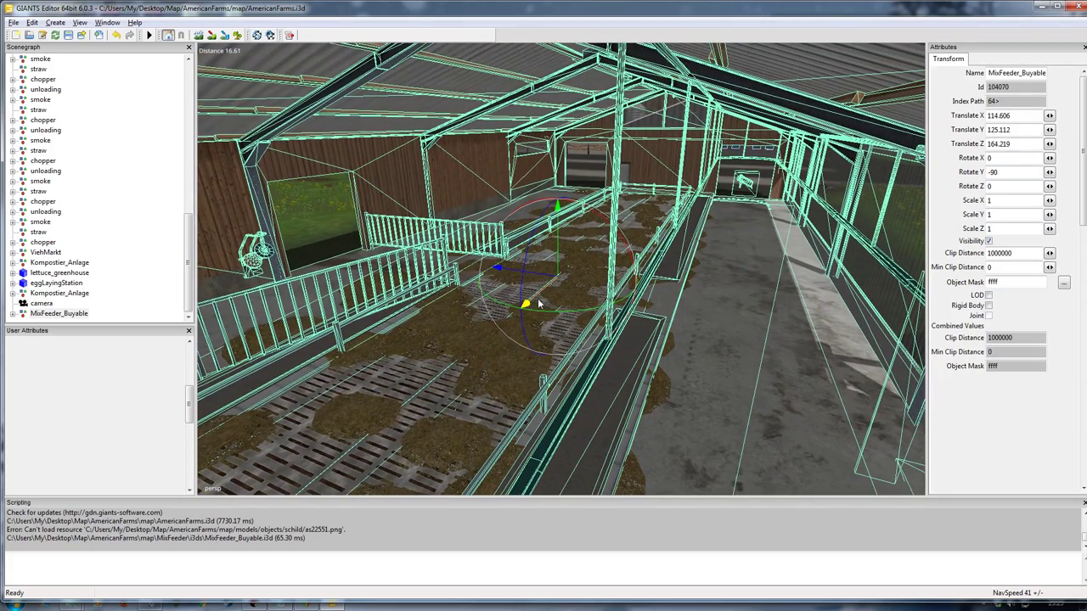
mouse_move(560, 276)
mouse_down()
mouse_move(580, 255)
mouse_move(314, 342)
mouse_move(255, 339)
mouse_move(524, 313)
mouse_move(434, 366)
mouse_move(501, 314)
mouse_up()
scroll(516, 313, down, 1)
drag(735, 204, 767, 188)
alt+drag(670, 242, 702, 238)
middle_drag(701, 232, 666, 383)
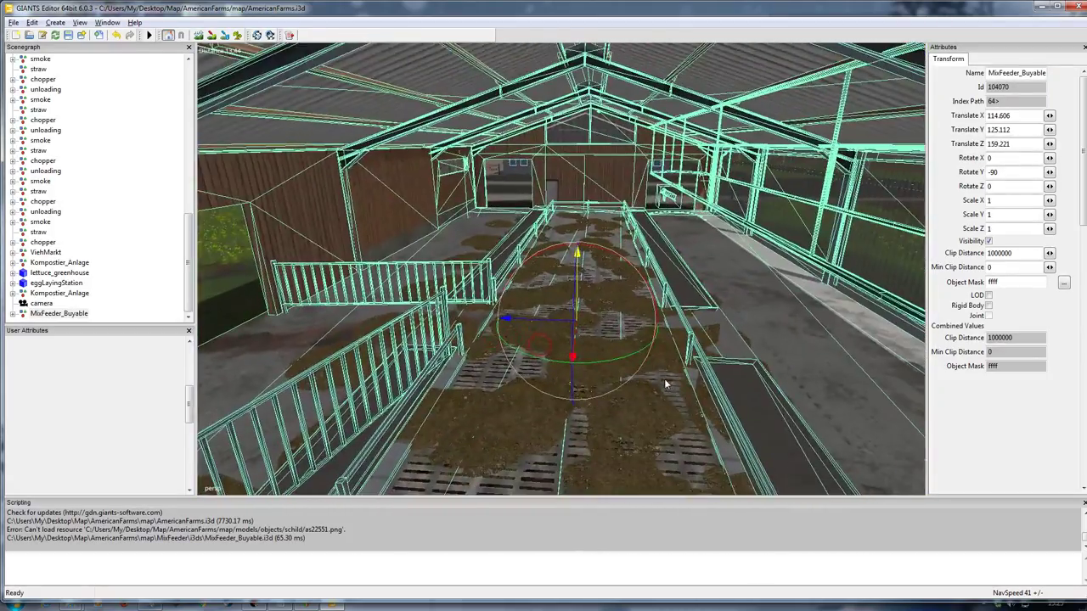
drag(571, 326, 590, 323)
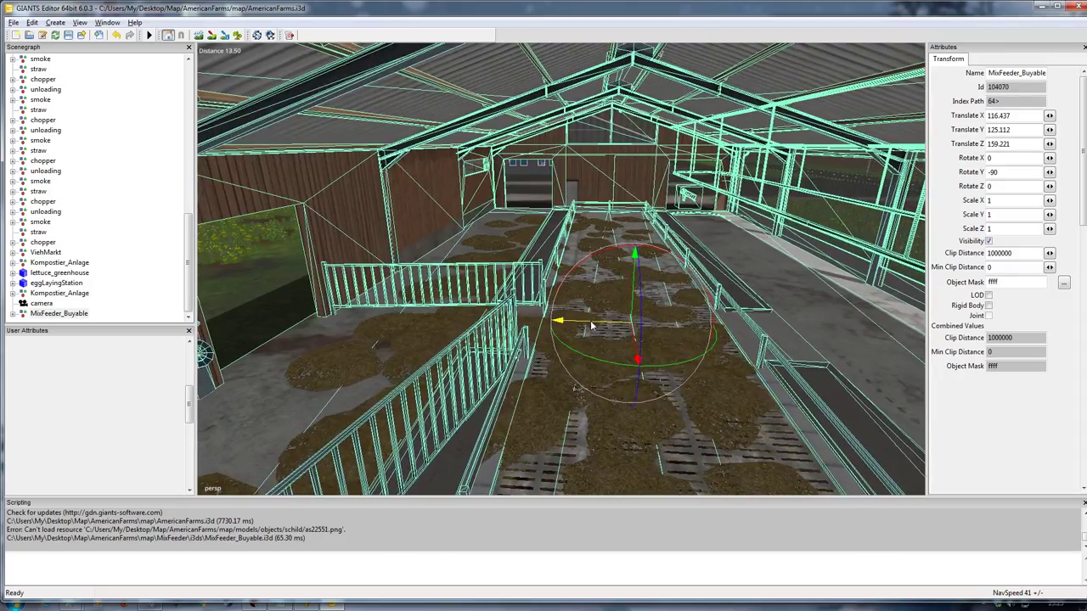
- Fine-tune the barn's position against the straw to about X 116.45 and Y 125.10
alt+drag(565, 369, 561, 289)
scroll(562, 343, up, 2)
alt+drag(561, 343, 539, 382)
middle_drag(538, 382, 510, 397)
alt+drag(509, 397, 638, 388)
alt+right_drag(638, 388, 556, 419)
alt+drag(556, 420, 471, 427)
alt+right_drag(471, 425, 508, 426)
middle_drag(507, 427, 478, 388)
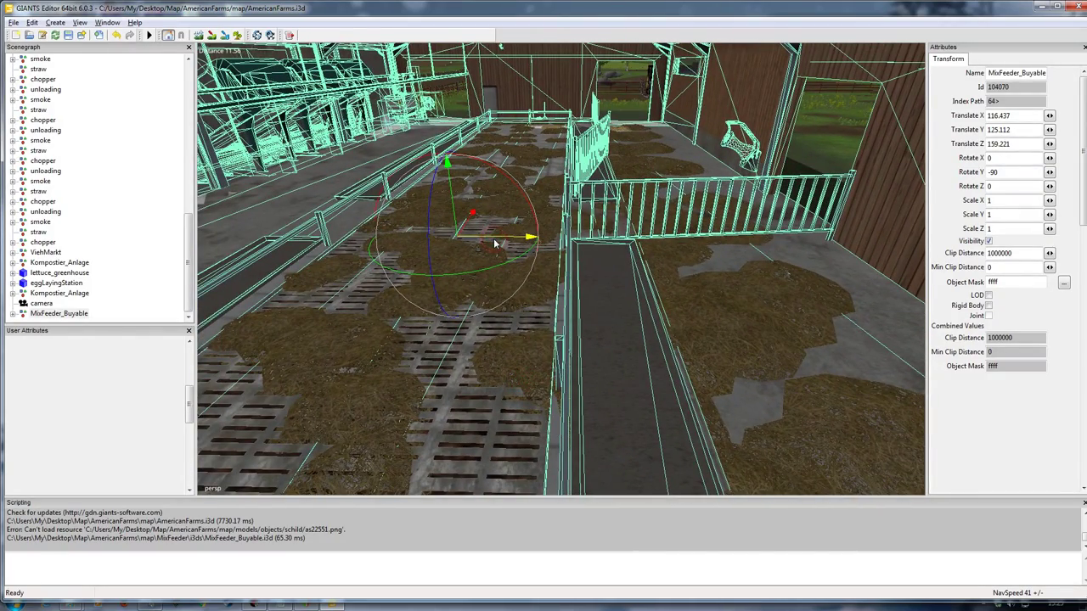
drag(493, 237, 455, 217)
- Inspect the straw coverage across the barn floor and the barn's fit on the plot
middle_drag(476, 350, 411, 316)
alt+drag(410, 315, 589, 413)
alt+right_drag(589, 412, 677, 388)
alt+drag(676, 388, 613, 368)
alt+right_drag(773, 370, 595, 373)
mouse_move(596, 376)
middle_down()
mouse_move(572, 352)
mouse_move(581, 344)
mouse_move(567, 376)
mouse_move(550, 346)
mouse_move(542, 359)
mouse_move(586, 406)
mouse_move(572, 388)
mouse_move(723, 338)
mouse_move(708, 364)
mouse_move(594, 368)
middle_up()
alt+drag(594, 369, 435, 351)
scroll(599, 347, up, 4)
middle_drag(435, 351, 479, 359)
alt+drag(480, 359, 571, 390)
middle_drag(572, 389, 684, 332)
scroll(684, 336, up, 5)
scroll(684, 342, down, 6)
alt+drag(662, 359, 629, 354)
middle_drag(628, 353, 496, 393)
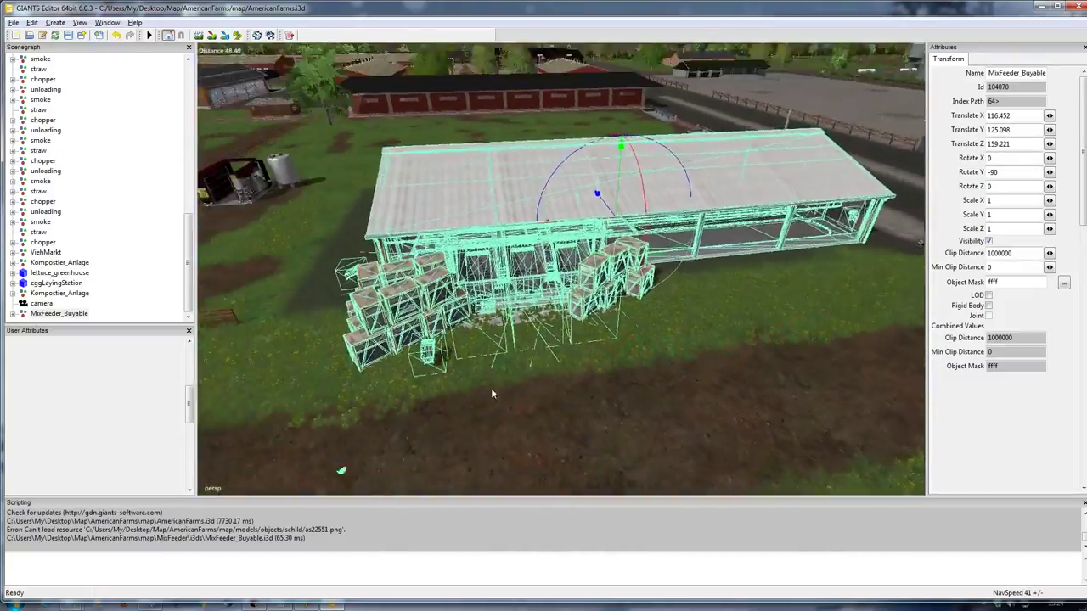
- Examine the feeder machinery and stacked crates along the barn's outer side from several angles
alt+right_drag(485, 393, 543, 365)
alt+drag(504, 345, 594, 356)
alt+right_drag(497, 357, 455, 378)
alt+drag(455, 378, 606, 382)
middle_drag(605, 384, 668, 365)
alt+drag(518, 412, 505, 393)
scroll(518, 391, down, 5)
alt+right_drag(504, 393, 514, 366)
alt+drag(514, 367, 535, 335)
alt+right_drag(535, 335, 559, 320)
alt+drag(559, 321, 461, 418)
- Clear the barn selection and identify the straw planes on the barn floor by selecting them
click(170, 273)
alt+drag(562, 343, 551, 322)
alt+right_drag(518, 322, 507, 342)
drag(506, 338, 594, 380)
click(668, 374)
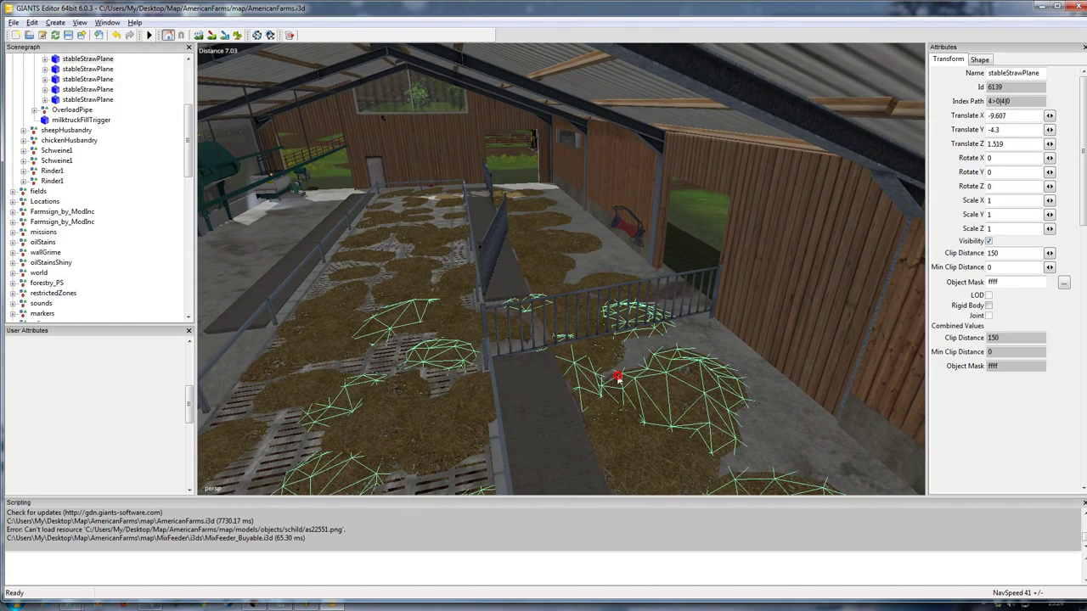
click(758, 373)
- Move openStable01StrawTrigger along X to about 99.69, over the straw strip inside the wooden side wall, and clear the selection
alt+drag(655, 381, 654, 351)
scroll(552, 394, down, 5)
click(563, 351)
scroll(512, 376, up, 4)
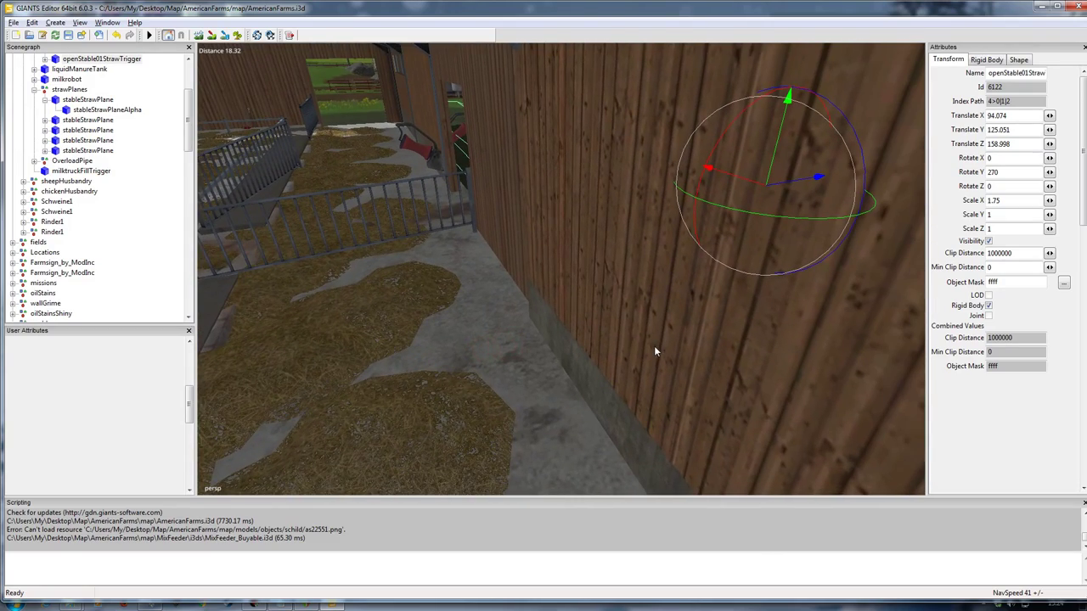
drag(787, 188, 388, 385)
alt+right_drag(388, 384, 375, 389)
alt+drag(374, 388, 366, 391)
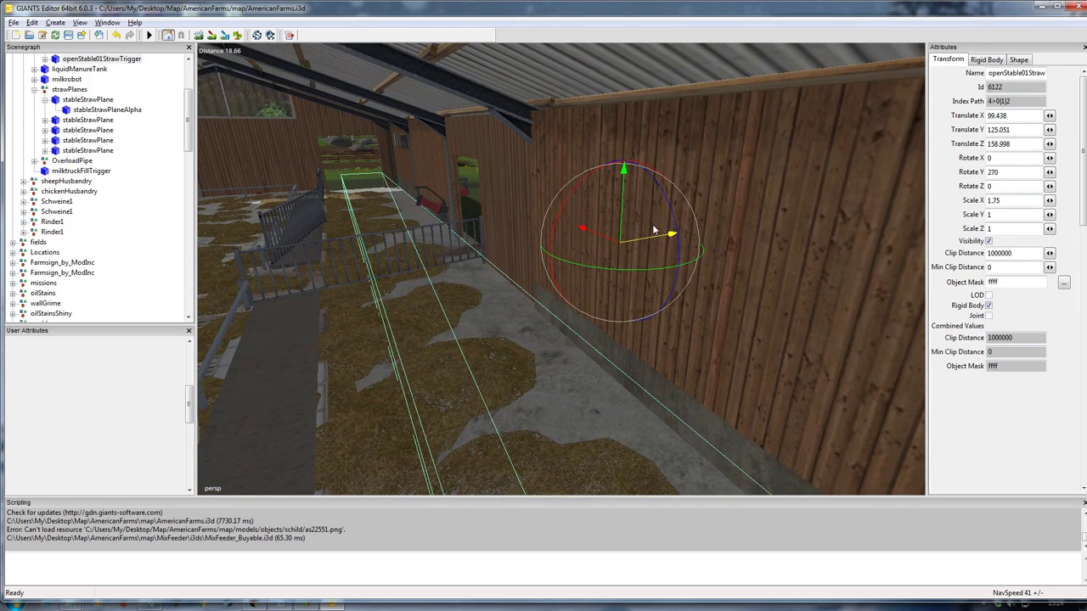
drag(659, 240, 650, 242)
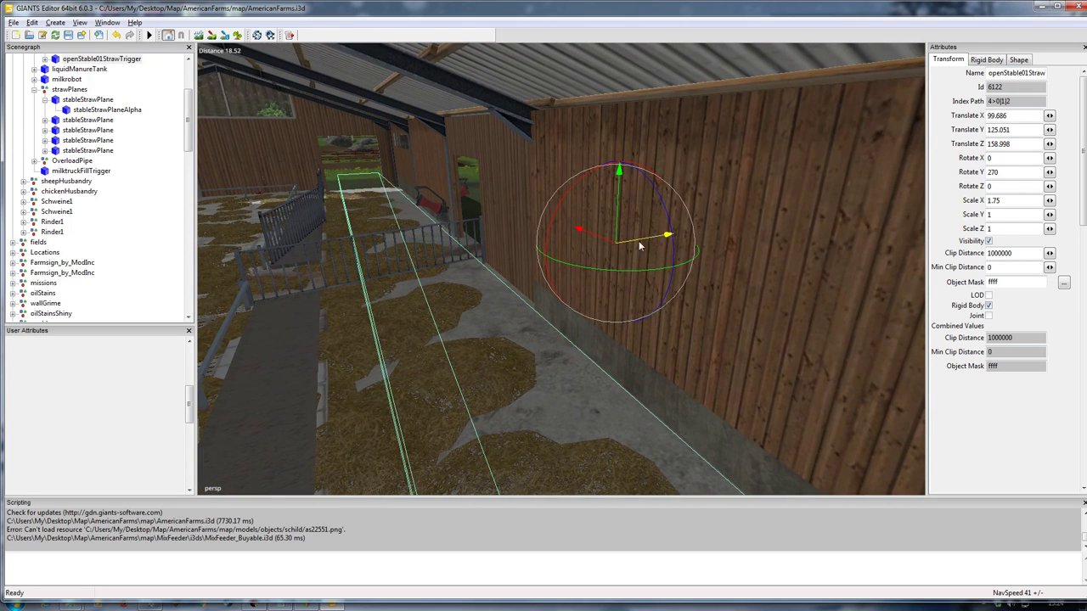
click(151, 245)
- Collapse the MixFeeder_Buyable group in the scenegraph and minimize the editor to the desktop
alt+drag(442, 345, 379, 370)
right_drag(379, 370, 500, 391)
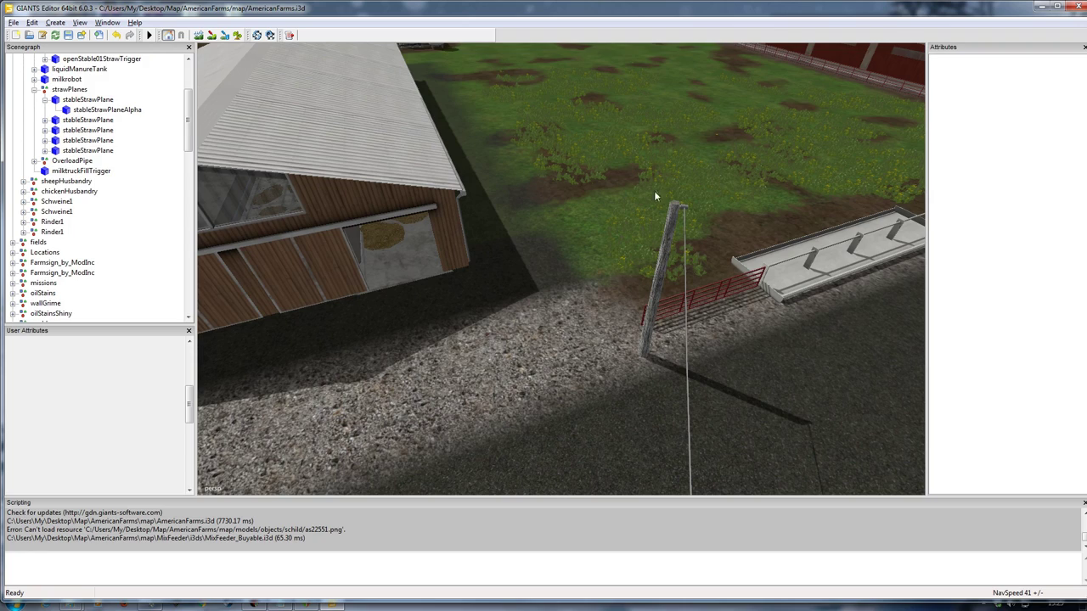
right_drag(496, 351, 572, 313)
right_drag(484, 231, 448, 352)
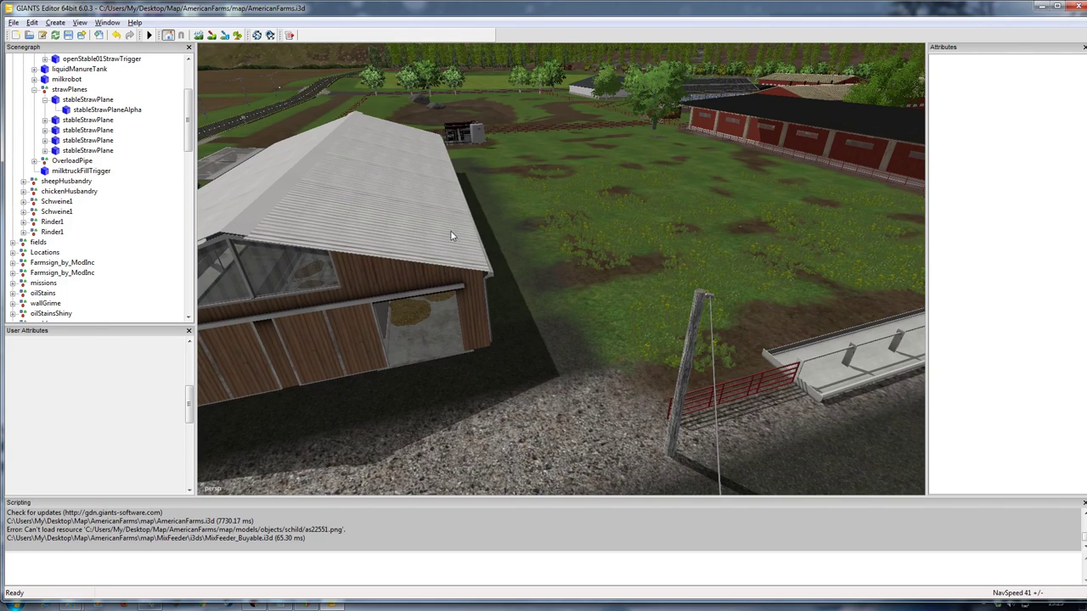
drag(189, 145, 190, 306)
click(13, 99)
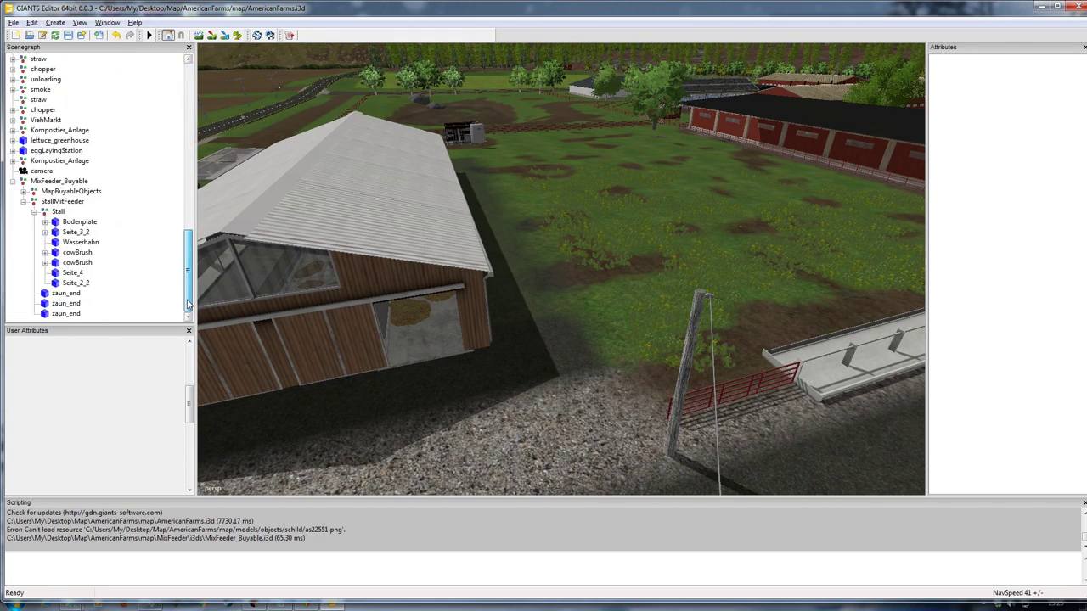
click(13, 180)
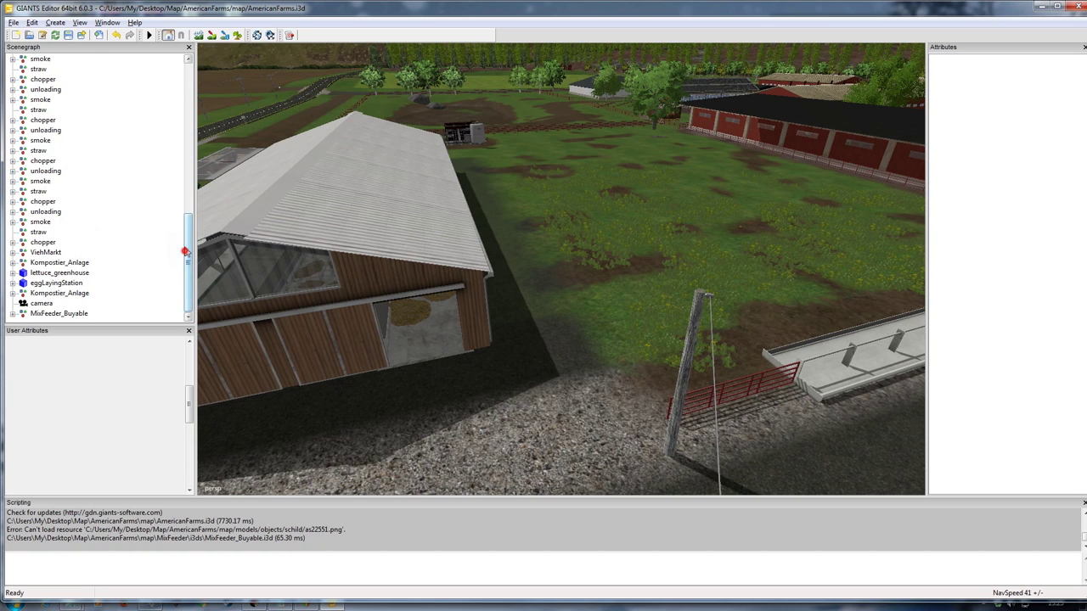
drag(186, 255, 187, 95)
click(1042, 8)
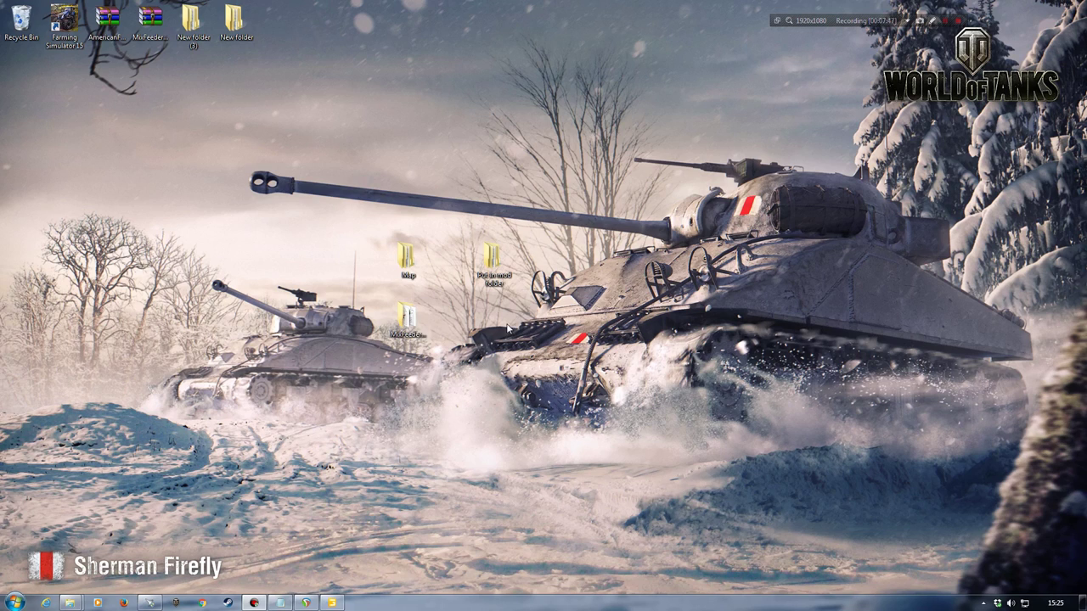
- Close the extra folder windows and go up to the top-level Map folder in the remaining file window
double_click(410, 267)
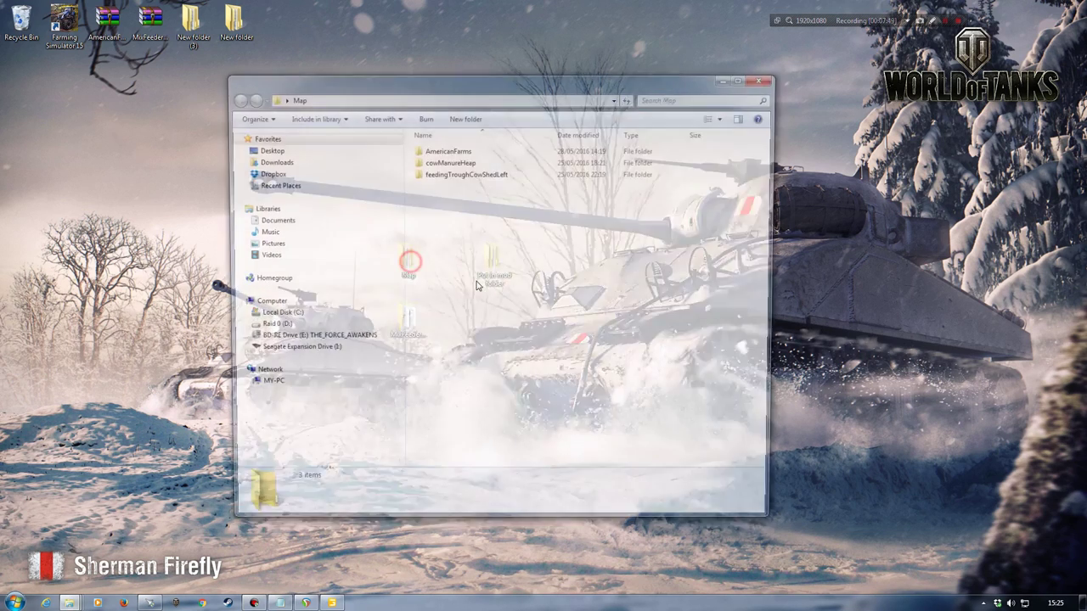
click(762, 78)
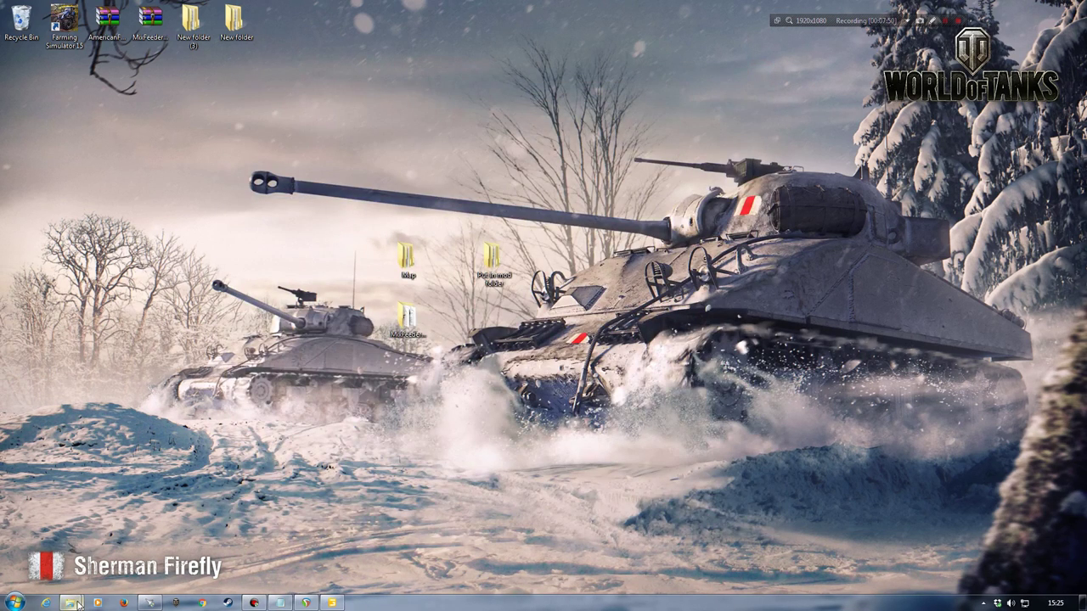
mouse_move(75, 603)
mouse_move(85, 543)
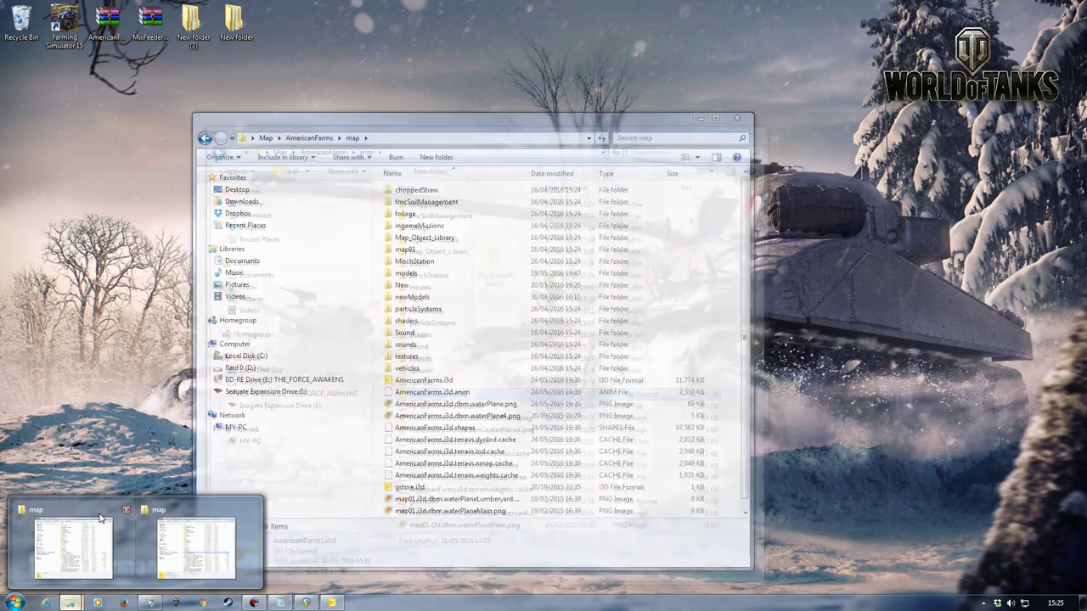
click(249, 510)
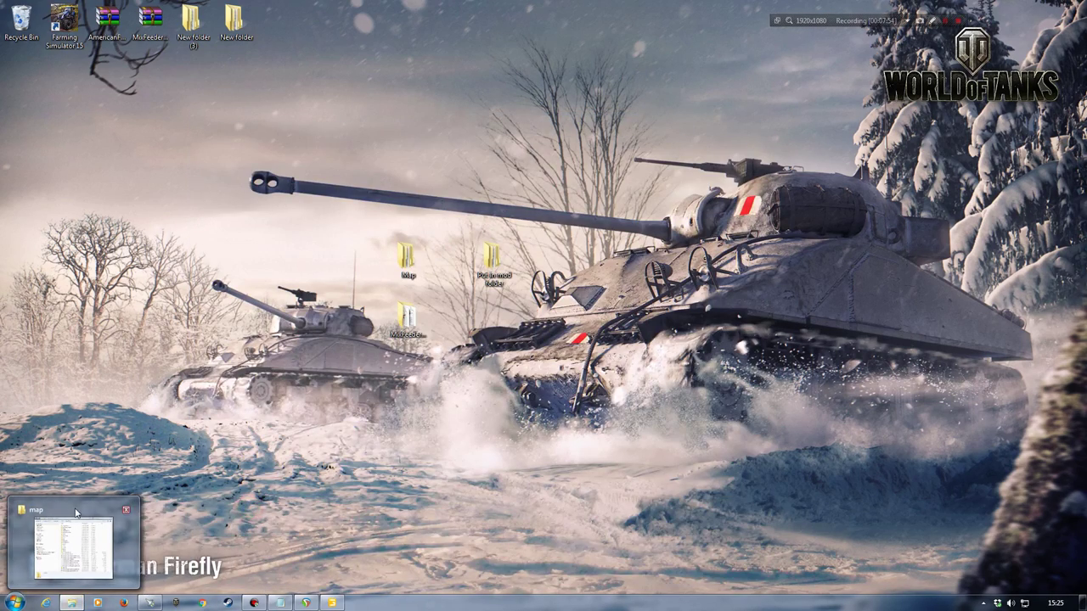
key(BackSpace)
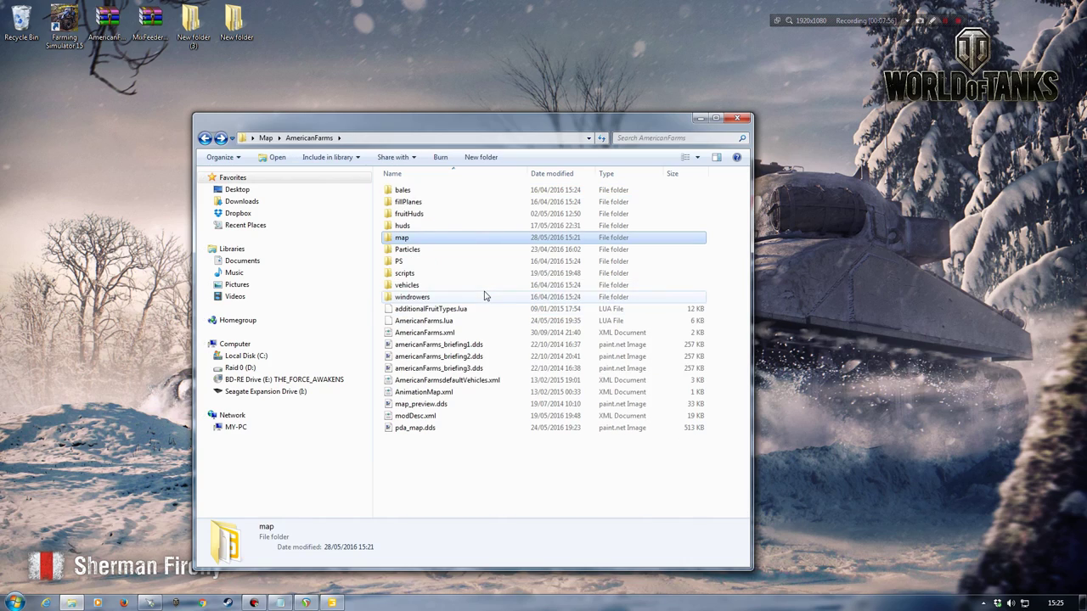
key(BackSpace)
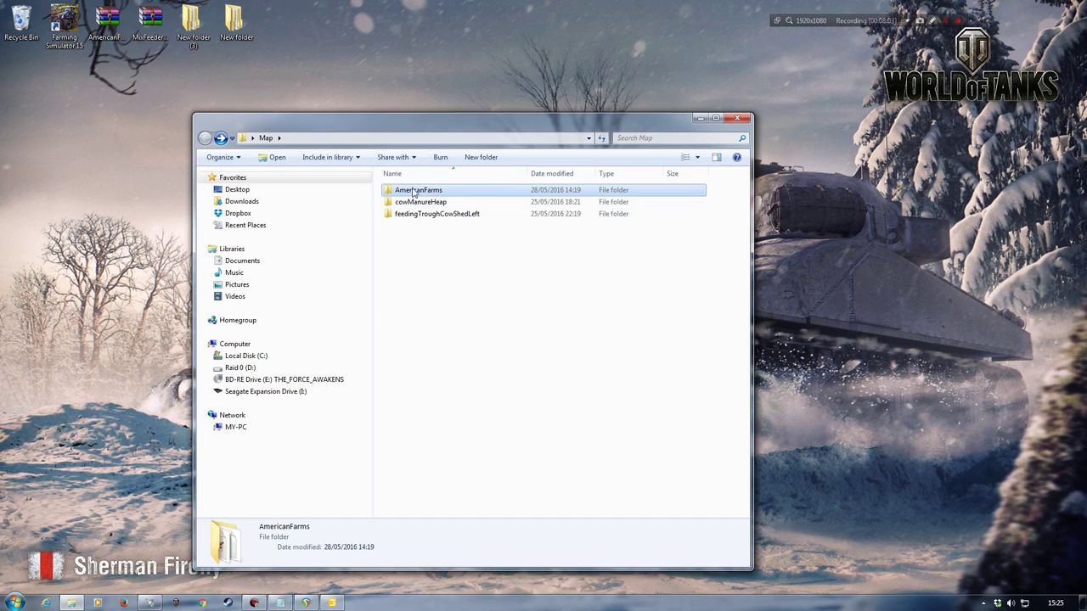
- Copy the cowManureHeap folder from the Map folder into AmericanFarms\map\newModels
click(429, 204)
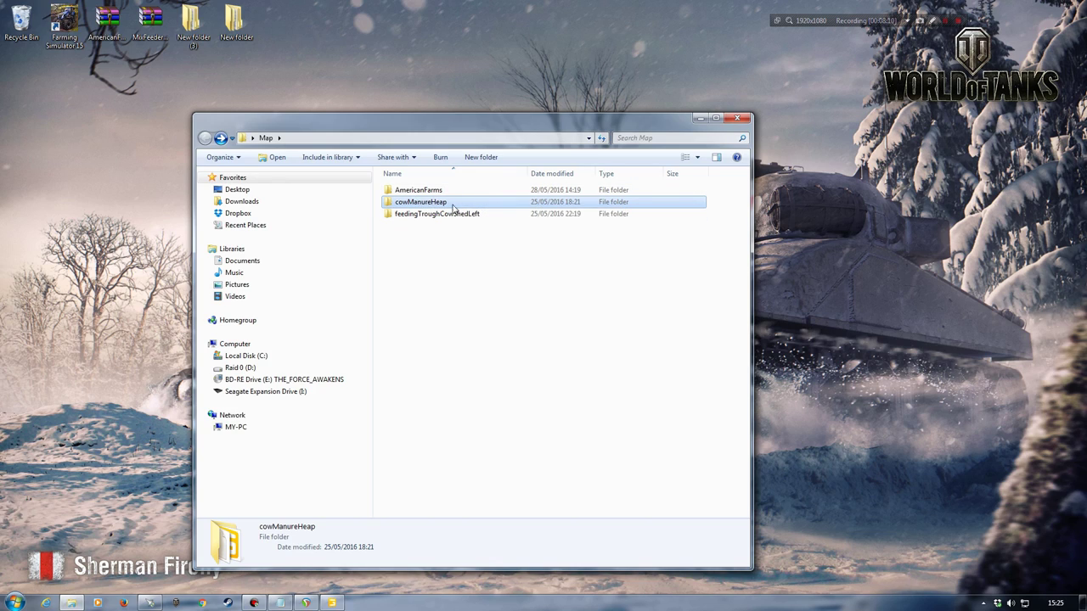
double_click(422, 191)
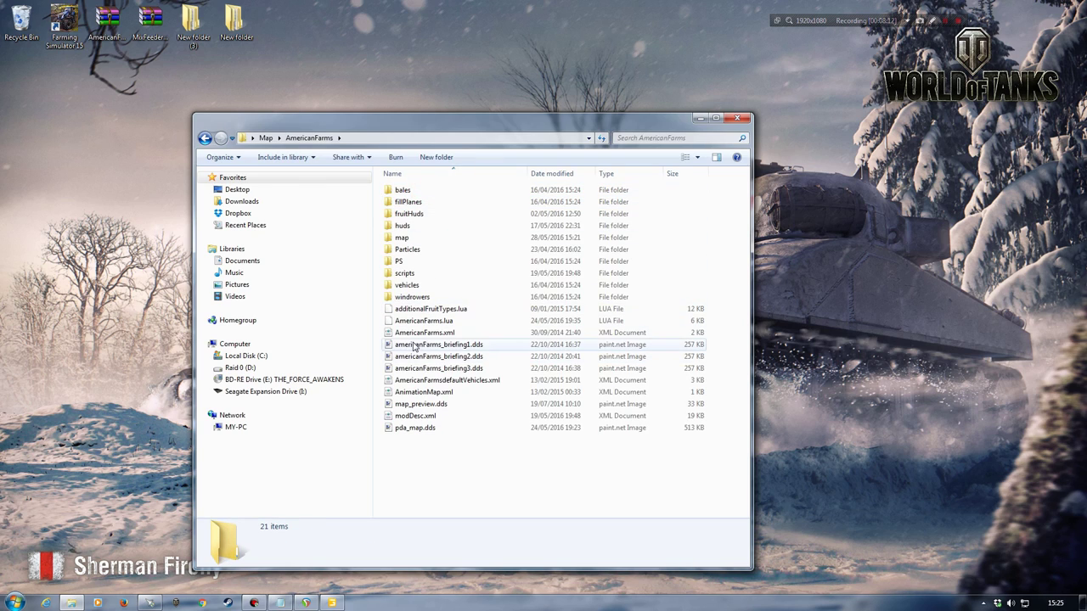
double_click(416, 239)
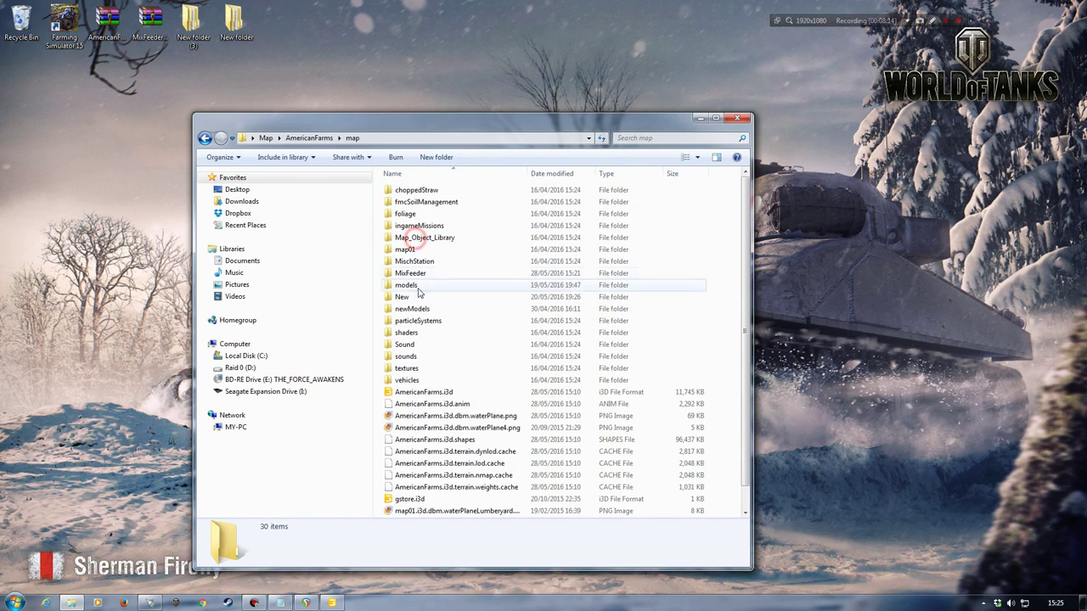
double_click(414, 287)
key(BackSpace)
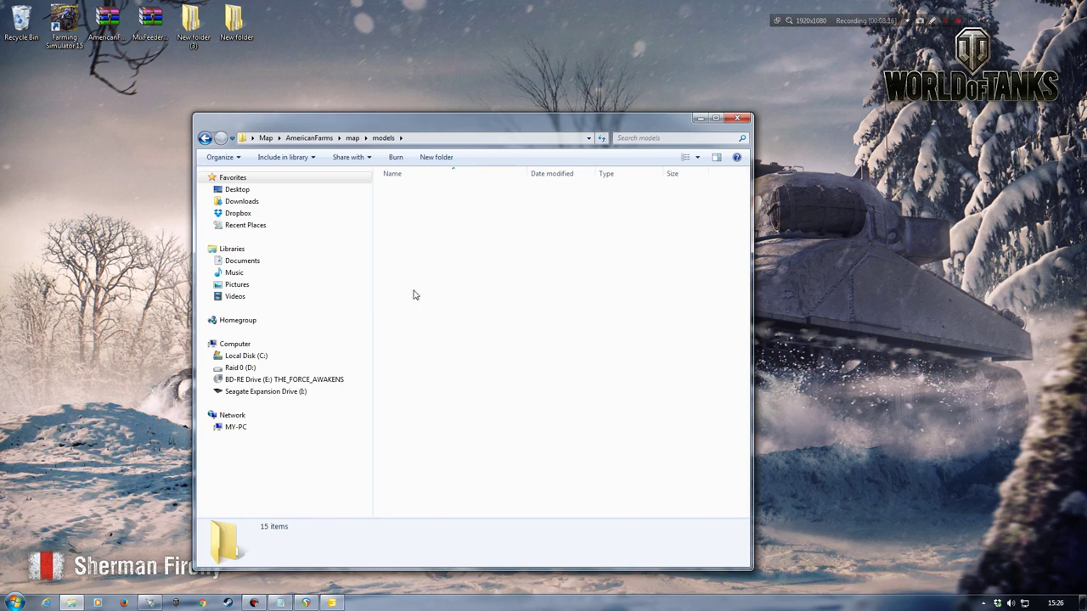
double_click(405, 296)
key(BackSpace)
double_click(414, 313)
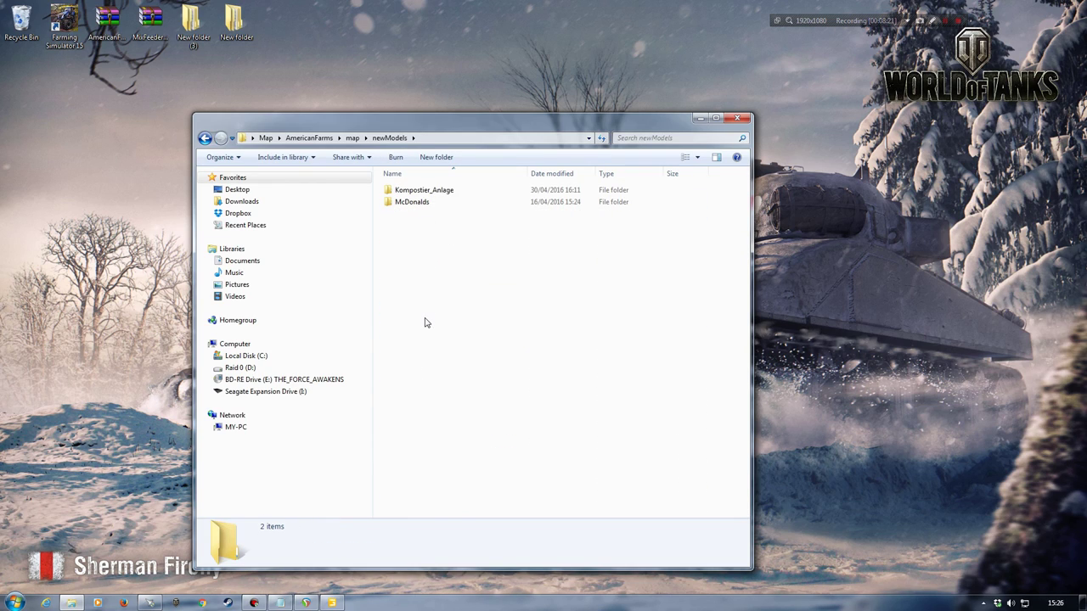
key(ctrl+v)
click(438, 304)
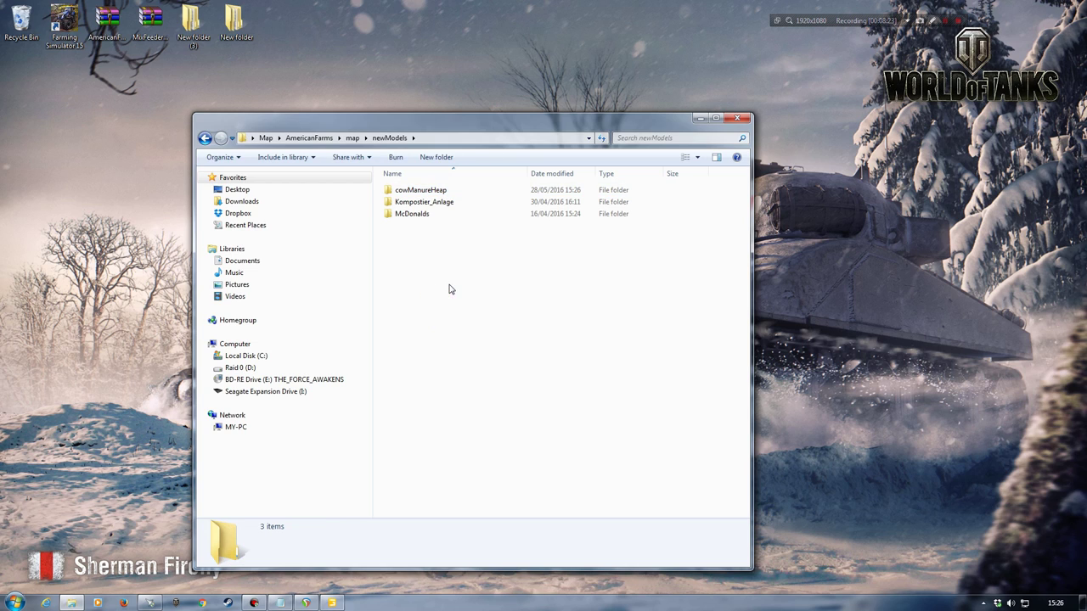
- Switch back to GIANTS Editor and import cowManureHeap.i3d from map\newModels\cowManureHeap into the AmericanFarms map
key(BackSpace)
click(331, 603)
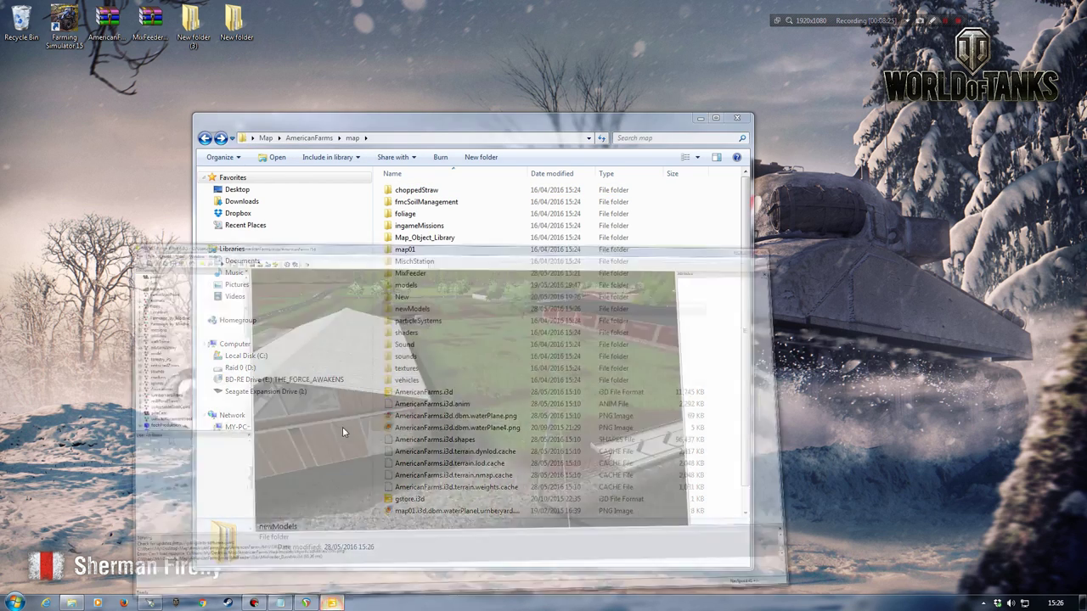
alt+drag(519, 324, 489, 335)
click(14, 22)
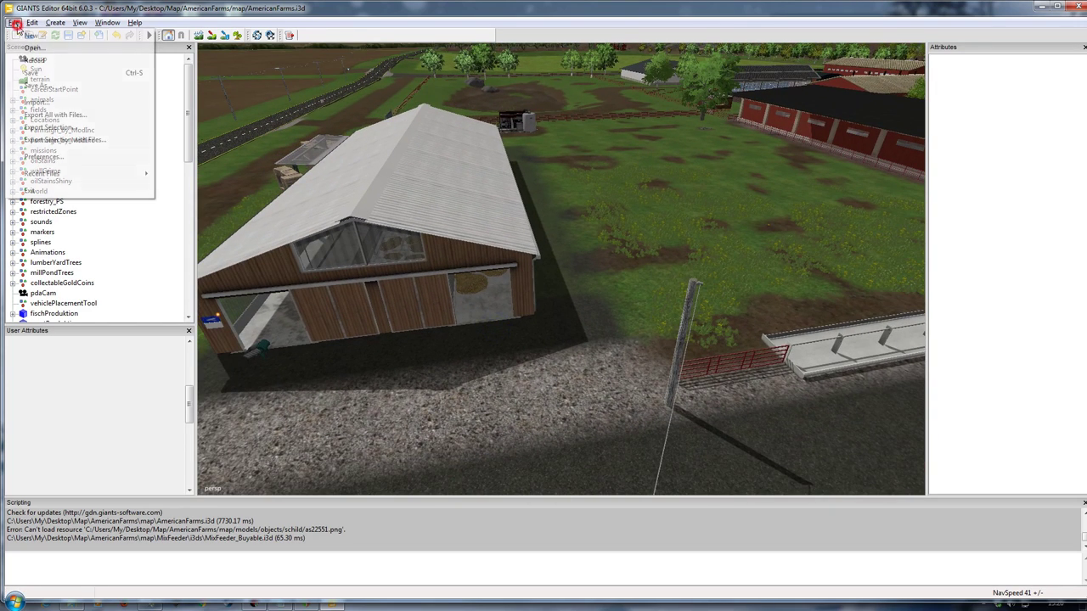
click(36, 102)
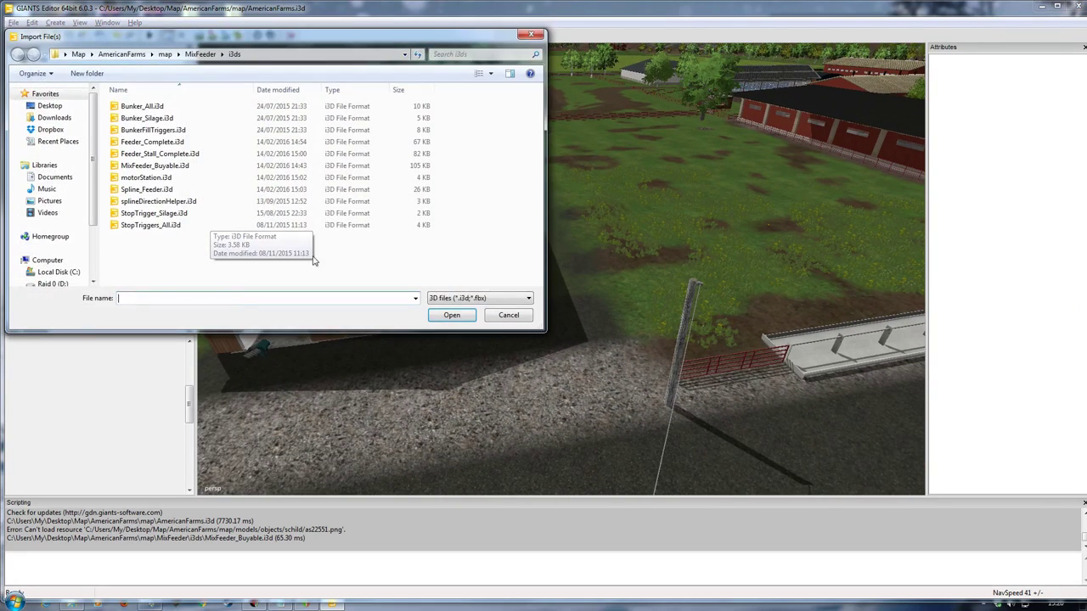
click(165, 53)
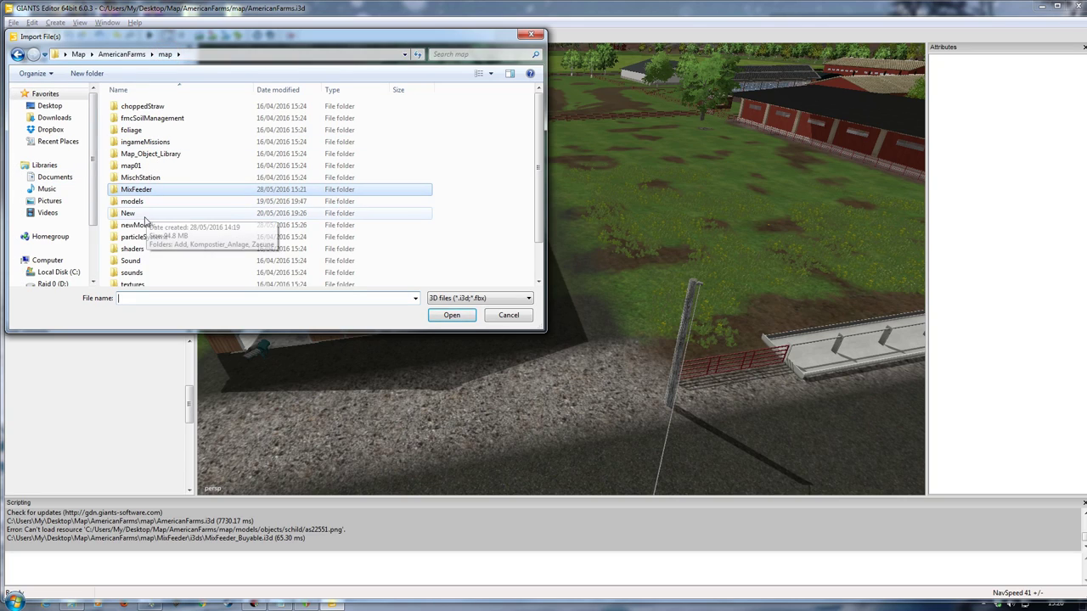
double_click(138, 226)
double_click(146, 107)
double_click(140, 118)
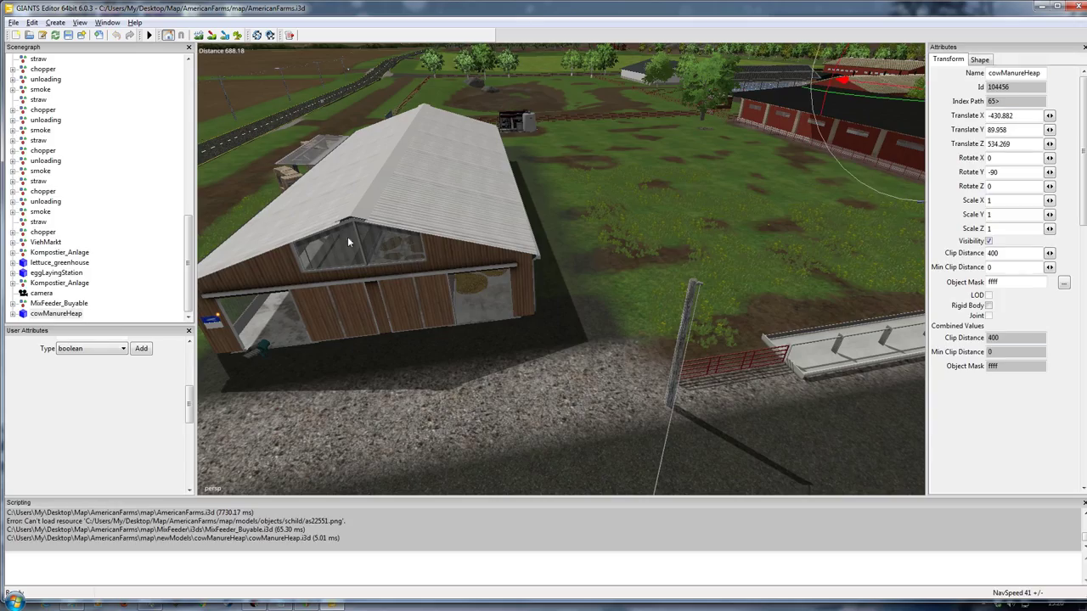